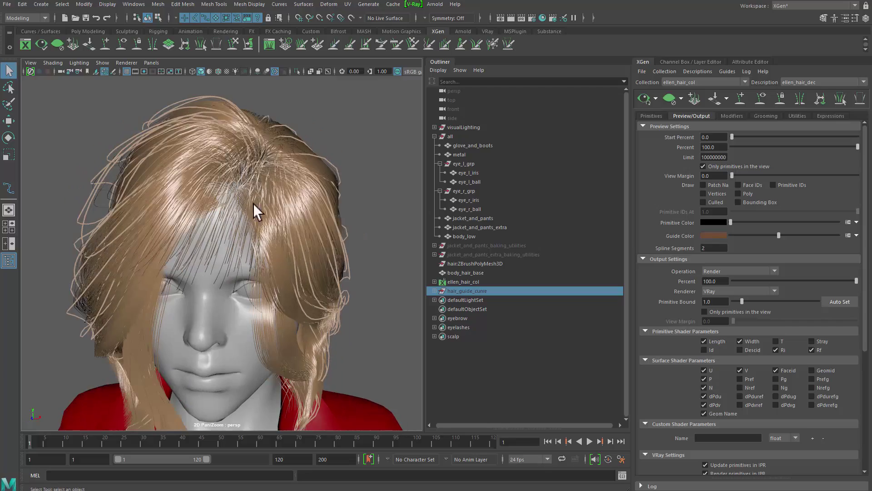
Set the Region Mask of the ellen_hair_dec description to 1 in its primitive settings
{"action": "left_click_drag", "start_coordinate": [320, 251], "coordinate": [231, 218], "text": "alt"}
{"action": "left_click_drag", "start_coordinate": [224, 279], "coordinate": [239, 177], "text": "alt"}
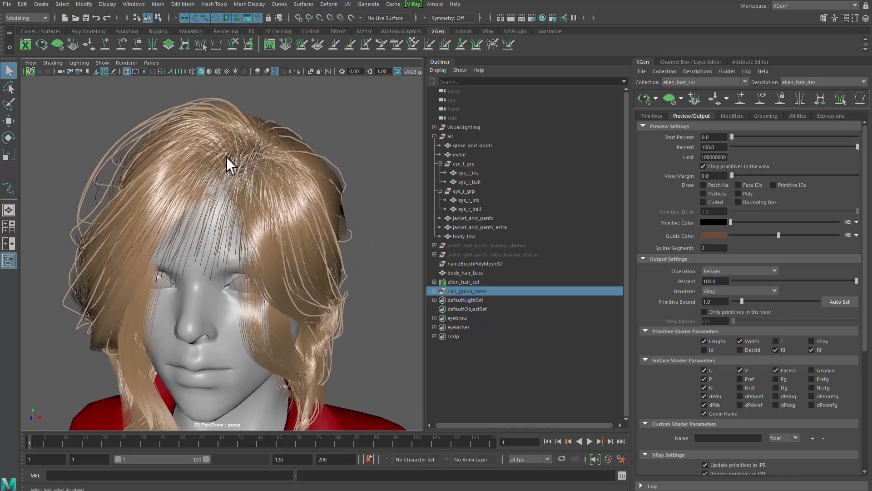
{"action": "left_click_drag", "start_coordinate": [249, 207], "coordinate": [254, 237], "text": "alt"}
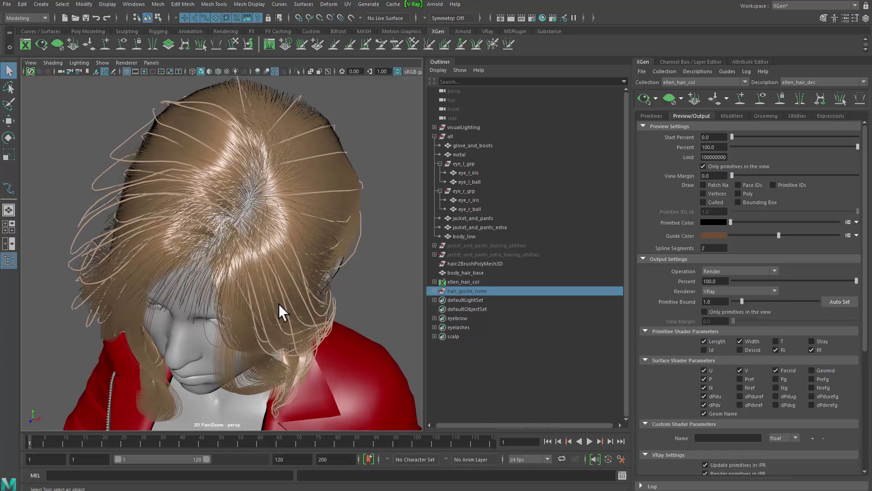
{"action": "left_click_drag", "start_coordinate": [243, 318], "coordinate": [257, 243], "text": "alt"}
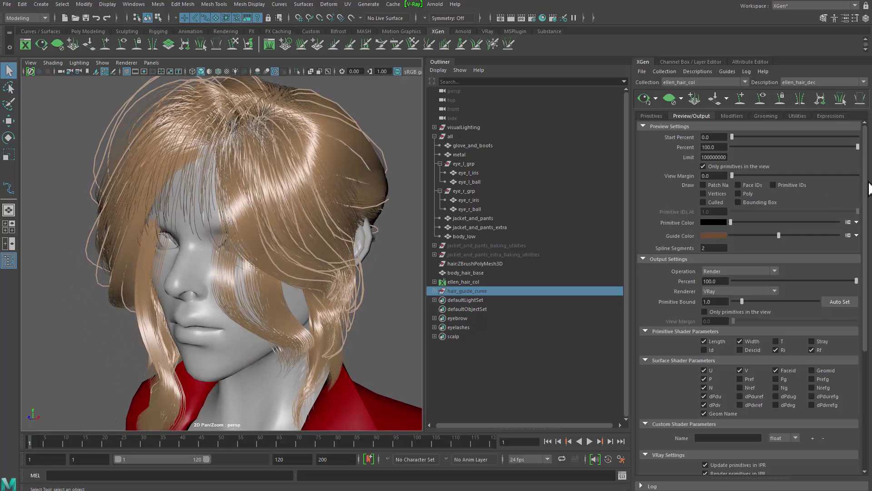
{"action": "scroll", "coordinate": [666, 152], "scroll_direction": "down", "scroll_amount": 6}
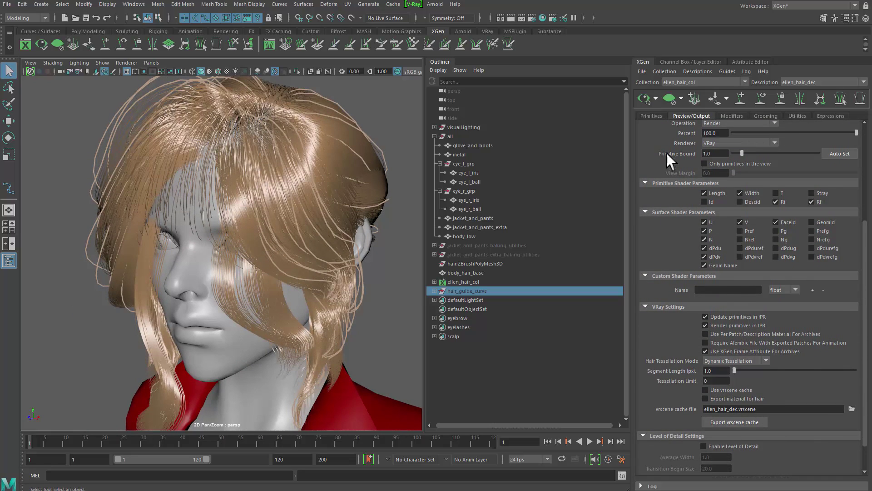
{"action": "left_click", "coordinate": [652, 116]}
{"action": "scroll", "coordinate": [870, 209], "scroll_direction": "down", "scroll_amount": 4}
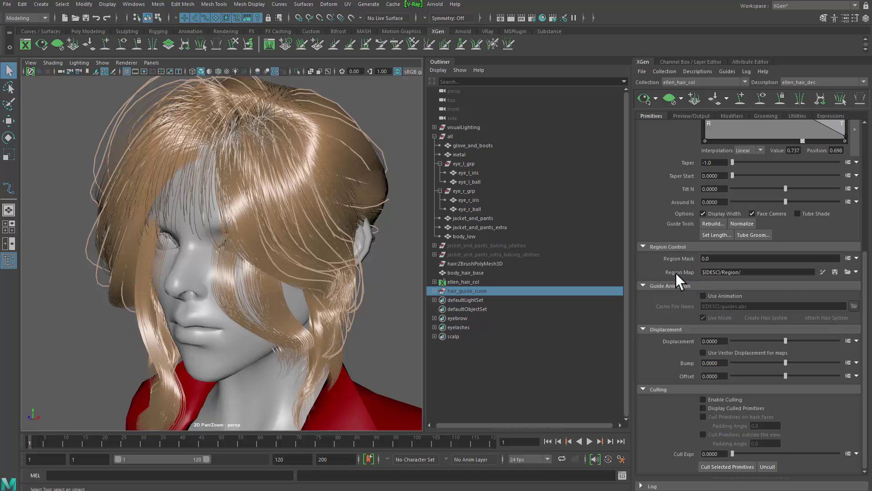
{"action": "left_click", "coordinate": [733, 259]}
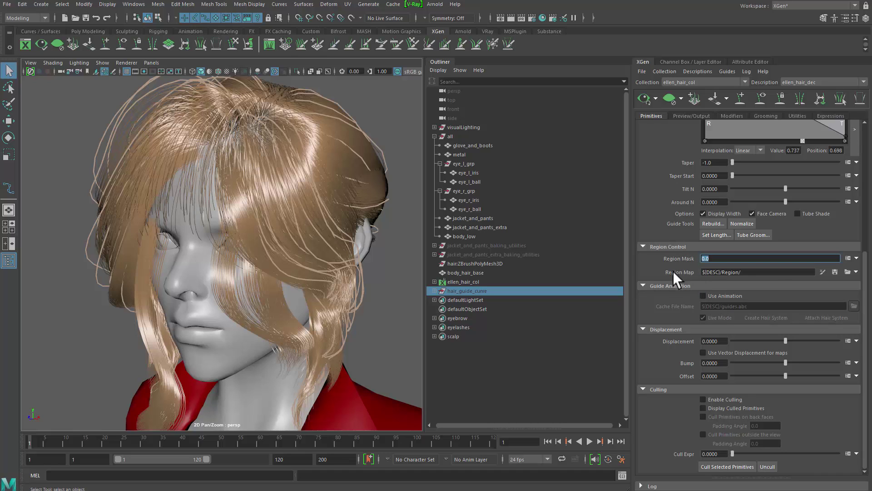
{"action": "key", "text": "Return"}
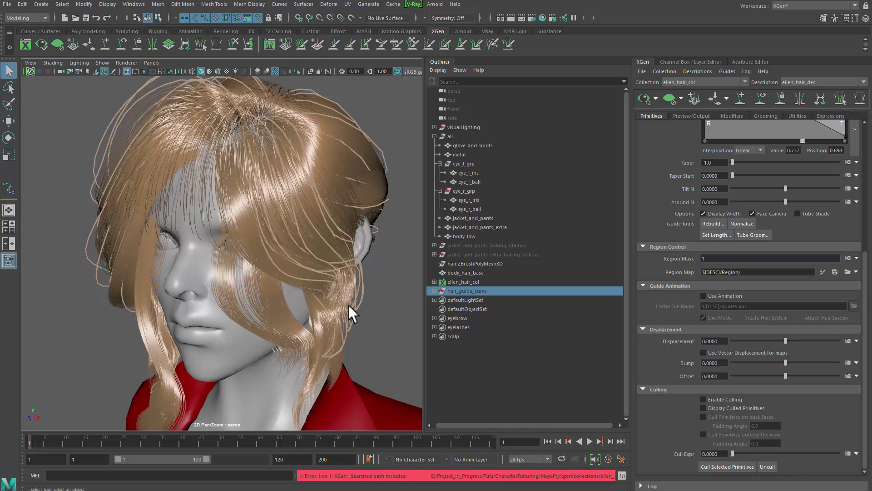
Start creating a map for the Region Map attribute and name it Ellen_Hair_Region_01
{"action": "left_click_drag", "start_coordinate": [342, 307], "coordinate": [361, 302], "text": "alt"}
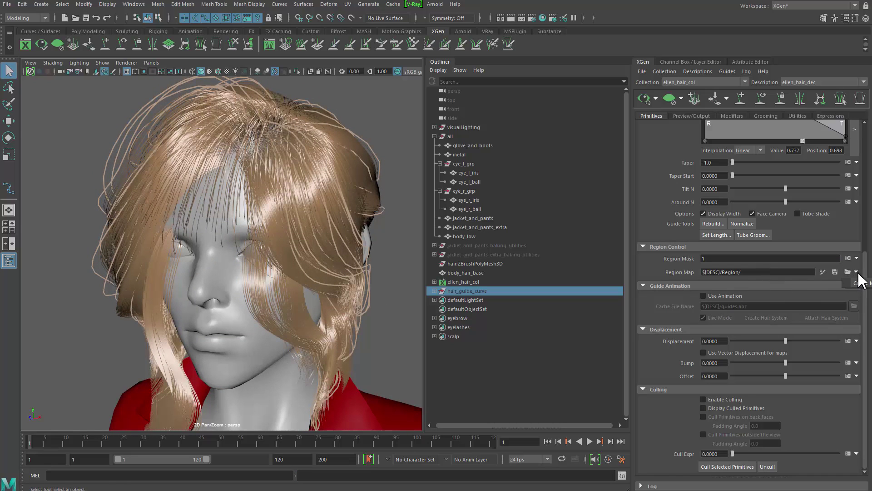
{"action": "left_click", "coordinate": [860, 288]}
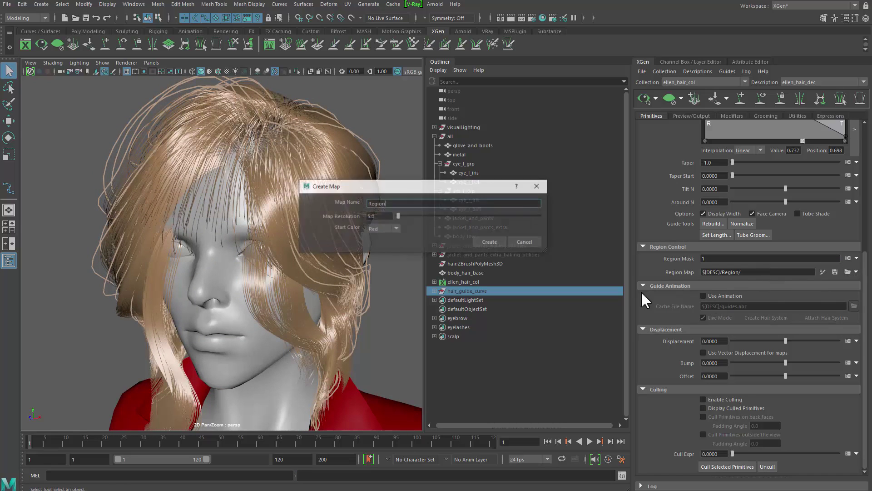
{"action": "left_click_drag", "start_coordinate": [417, 192], "coordinate": [455, 190]}
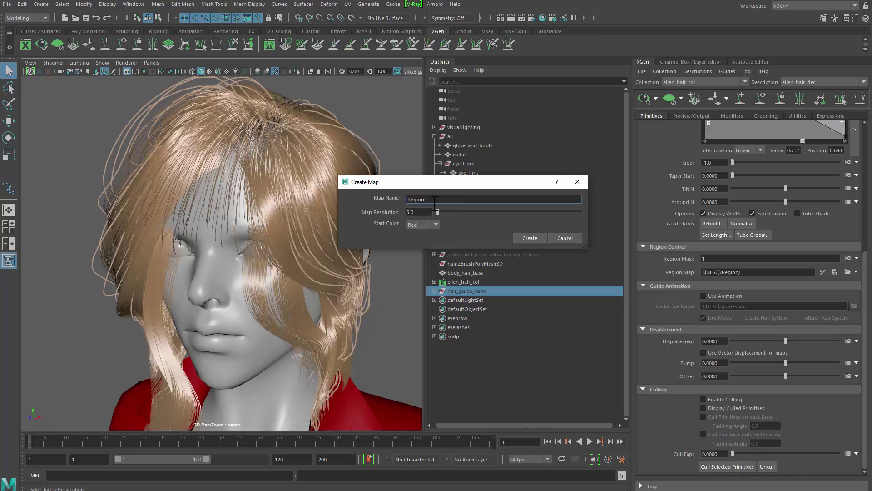
{"action": "type", "text": "Ellen_Hair_r"}
{"action": "key", "text": "Caps_Lock"}
{"action": "type", "text": "ET"}
{"action": "key", "text": "BackSpace"}
{"action": "key", "text": "Caps_Lock"}
{"action": "key", "text": "BackSpace"}
{"action": "type", "text": "Retio"}
{"action": "key", "text": "BackSpace"}
{"action": "key", "text": "BackSpace"}
{"action": "key", "text": "BackSpace"}
{"action": "type", "text": "gion_01"}
Set the map resolution to 30 and create the region map with Red as its start color
{"action": "key", "text": "Tab"}
{"action": "key", "text": "ctrl+a"}
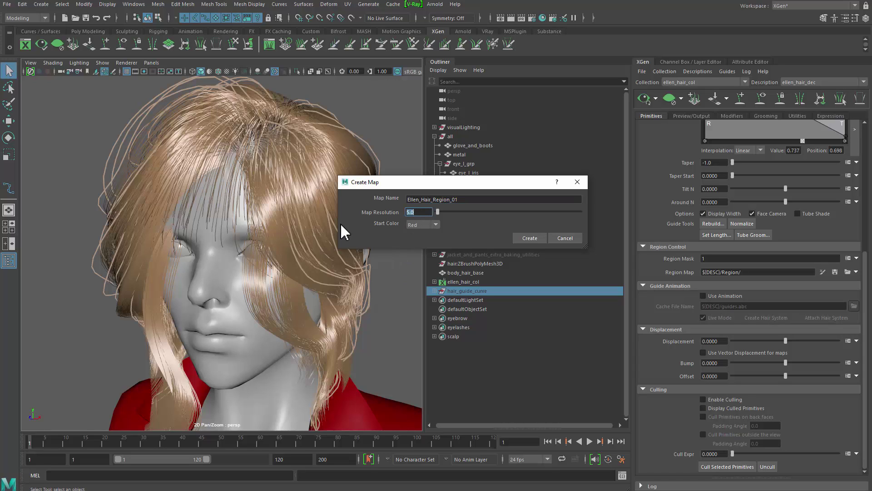
{"action": "type", "text": "30"}
{"action": "key", "text": "Return"}
{"action": "left_click_drag", "start_coordinate": [483, 184], "coordinate": [476, 181]}
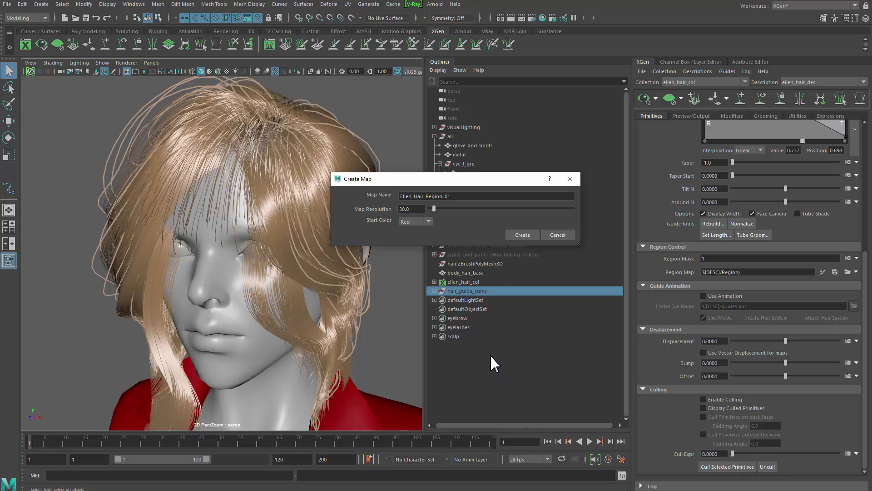
{"action": "left_click", "coordinate": [517, 234]}
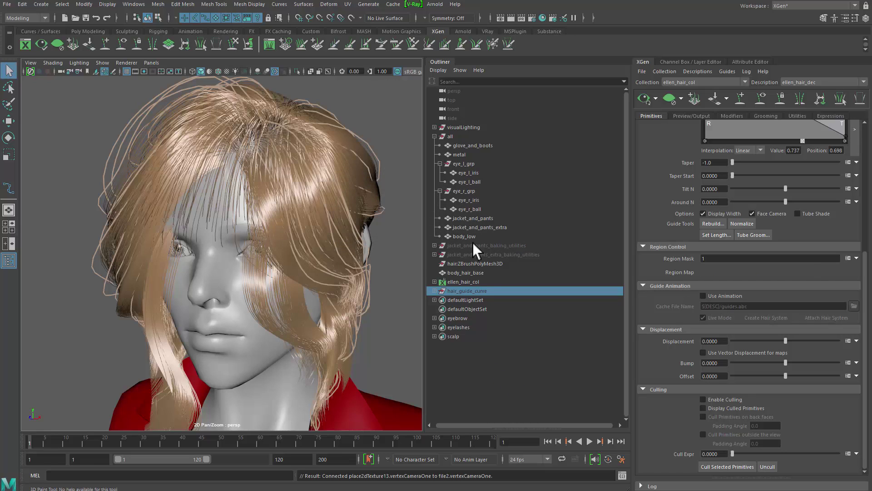
Turn on textured display in the viewport and read the full XGen error message about the region map path
{"action": "key", "text": "6"}
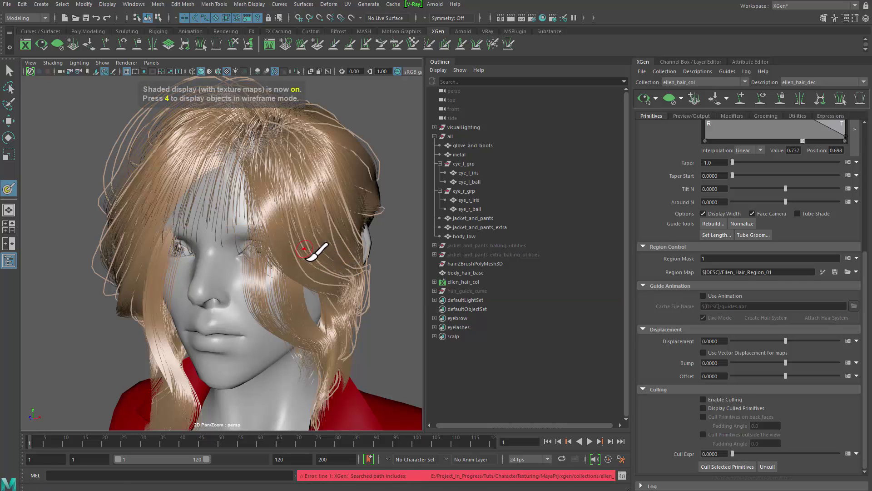
{"action": "left_click_drag", "start_coordinate": [435, 476], "coordinate": [648, 484]}
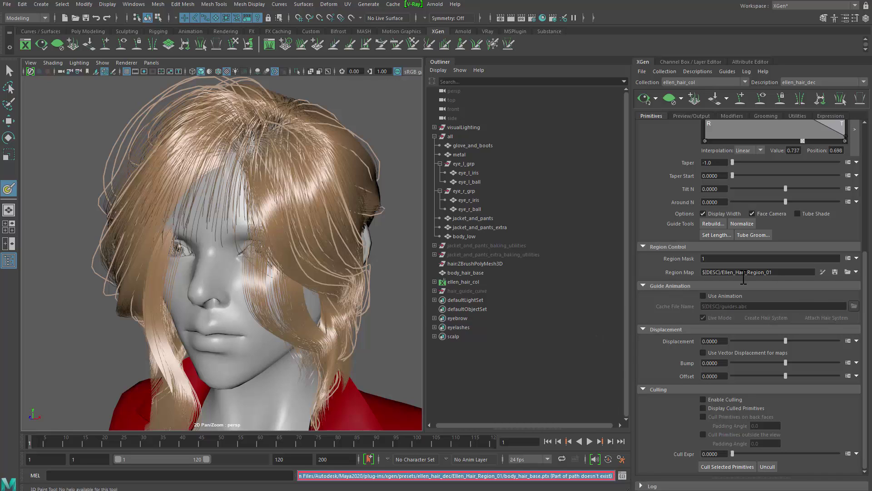
{"action": "middle_click_drag", "start_coordinate": [290, 267], "coordinate": [329, 297], "text": "alt"}
{"action": "right_click_drag", "start_coordinate": [329, 298], "coordinate": [386, 291], "text": "alt"}
{"action": "mouse_move", "coordinate": [386, 291]}
{"action": "middle_mouse_down", "text": "alt"}
{"action": "mouse_move", "coordinate": [325, 282]}
{"action": "mouse_move", "coordinate": [383, 282]}
{"action": "middle_mouse_up", "text": "alt"}
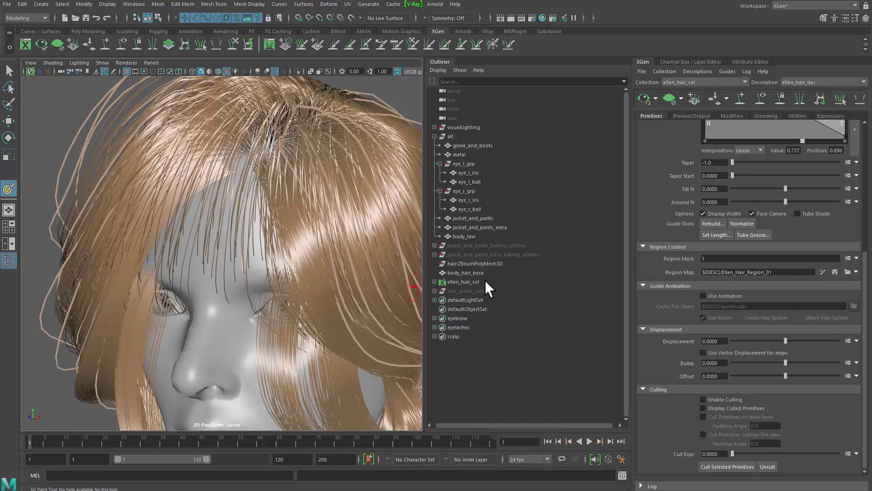
Save the region map with body_hair_base isolated in the viewport, and restore the full scene display
{"action": "left_click", "coordinate": [468, 272]}
{"action": "key", "text": "ctrl+1"}
{"action": "left_click_drag", "start_coordinate": [302, 288], "coordinate": [364, 275], "text": "alt"}
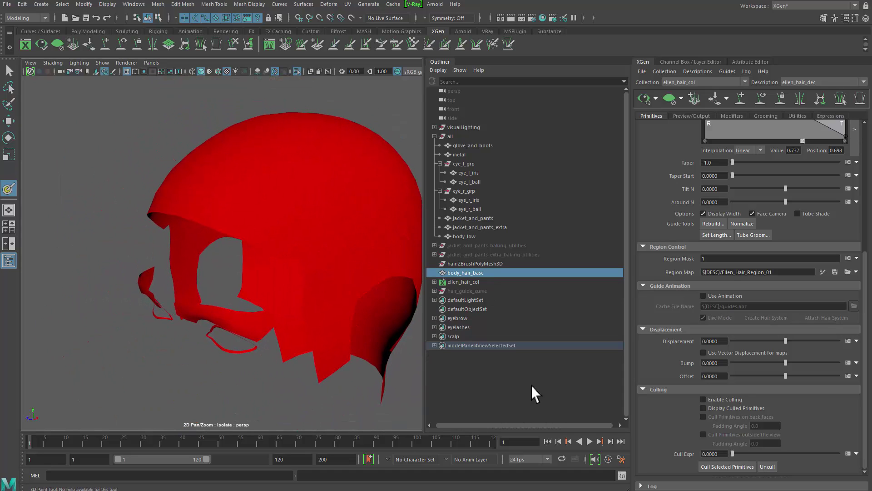
{"action": "left_click", "coordinate": [836, 271]}
{"action": "scroll", "coordinate": [315, 286], "scroll_direction": "down", "scroll_amount": 3}
{"action": "left_click_drag", "start_coordinate": [315, 286], "coordinate": [331, 286], "text": "alt"}
{"action": "middle_click_drag", "start_coordinate": [304, 284], "coordinate": [300, 301], "text": "alt"}
{"action": "key", "text": "ctrl+1"}
{"action": "left_click_drag", "start_coordinate": [285, 255], "coordinate": [359, 213], "text": "alt"}
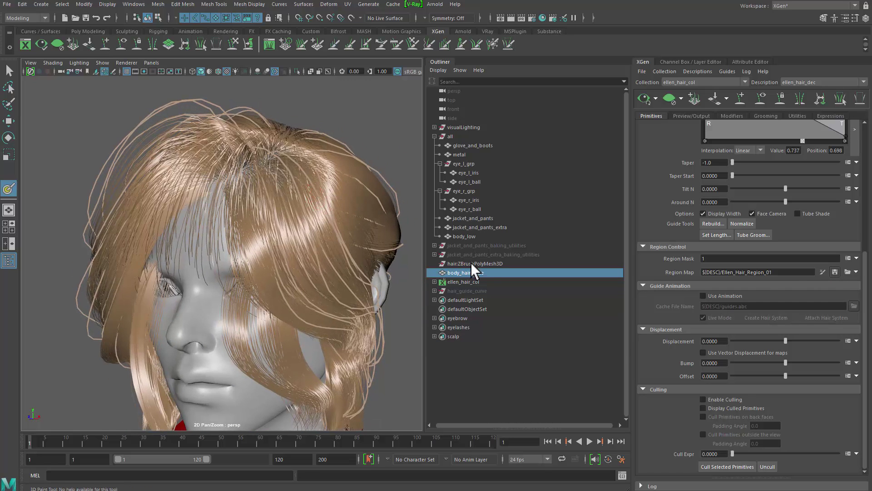
Hide the body_low mesh and clear the XGen hair preview so only the guides and scalp base show
{"action": "left_click", "coordinate": [471, 237]}
{"action": "left_click_drag", "start_coordinate": [288, 292], "coordinate": [312, 259], "text": "alt"}
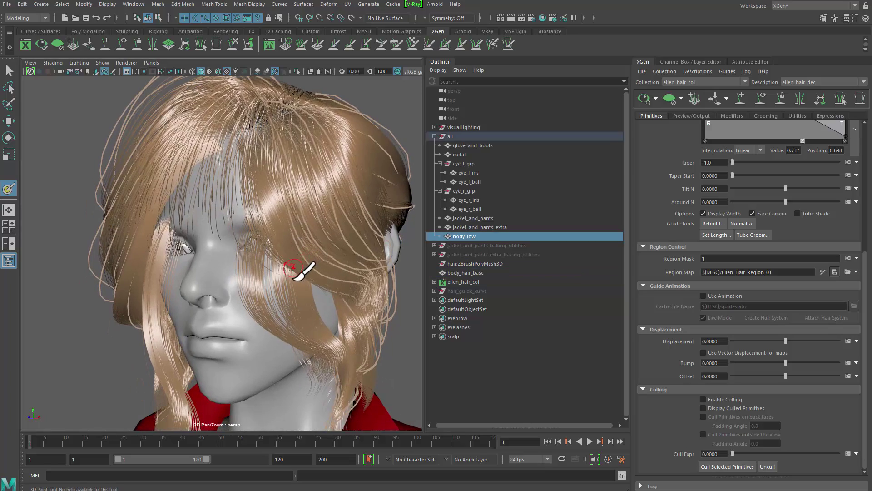
{"action": "key", "text": "ctrl+h"}
{"action": "left_click_drag", "start_coordinate": [266, 279], "coordinate": [327, 287], "text": "alt"}
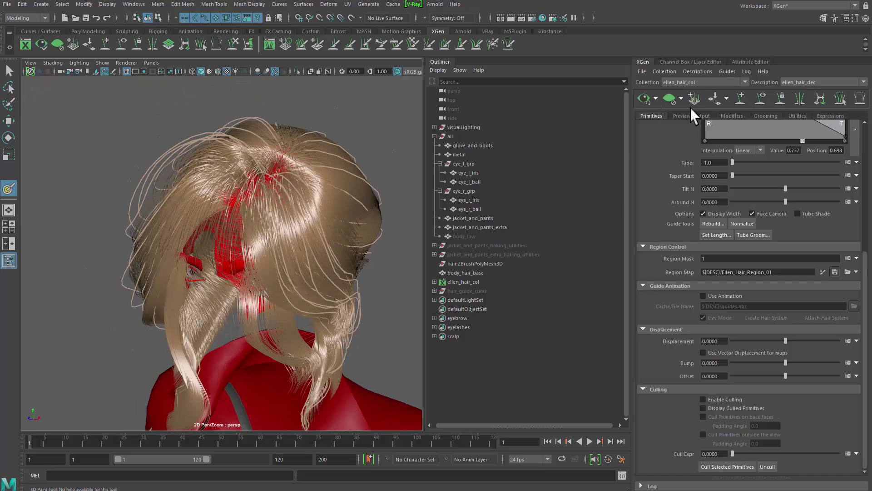
{"action": "left_click", "coordinate": [676, 103]}
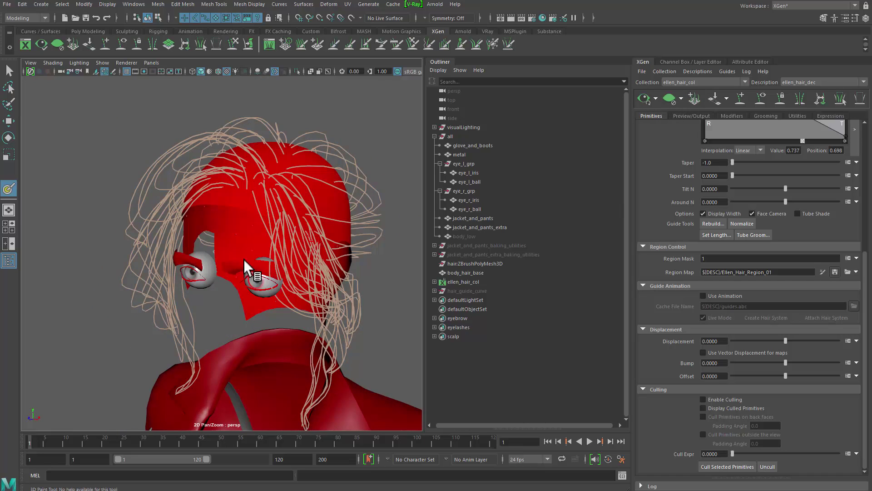
Reload the Ellen_Hair_Region_01 map for painting and open the 3D Paint Tool settings
{"action": "left_click_drag", "start_coordinate": [250, 269], "coordinate": [336, 249], "text": "alt"}
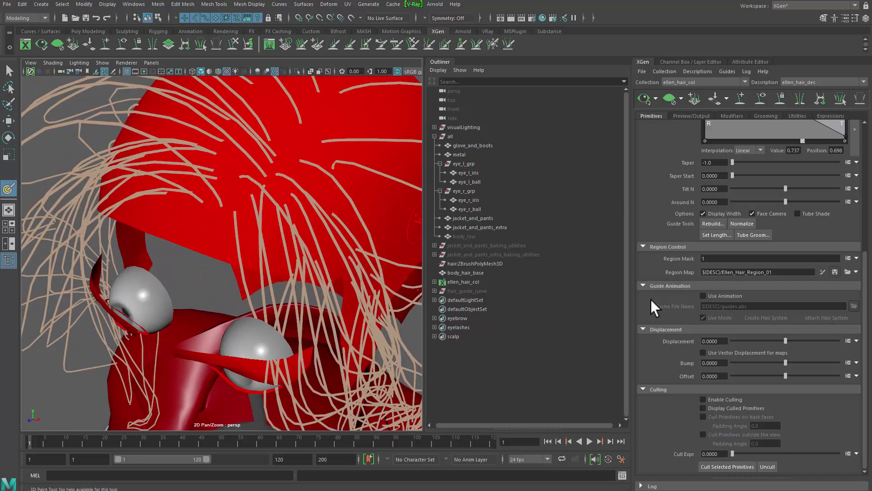
{"action": "left_click", "coordinate": [824, 275]}
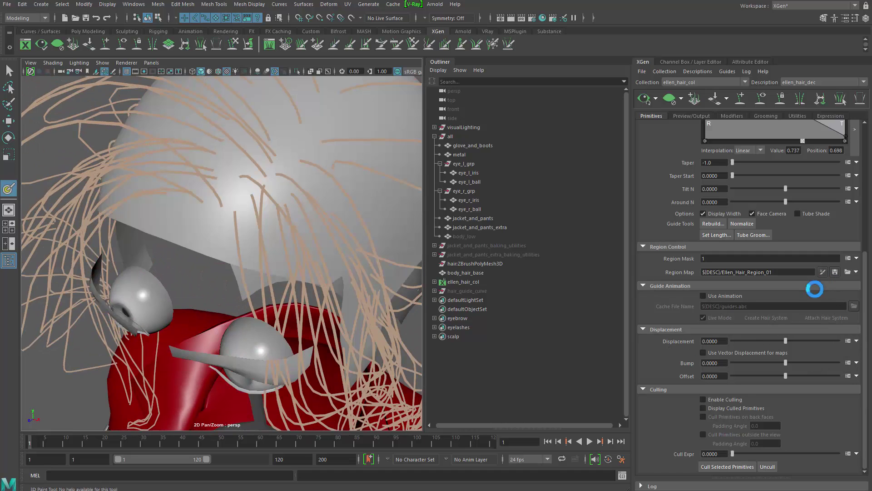
{"action": "mouse_move", "coordinate": [237, 257]}
{"action": "left_mouse_down", "text": "alt"}
{"action": "mouse_move", "coordinate": [242, 250]}
{"action": "mouse_move", "coordinate": [227, 257]}
{"action": "left_mouse_up", "text": "alt"}
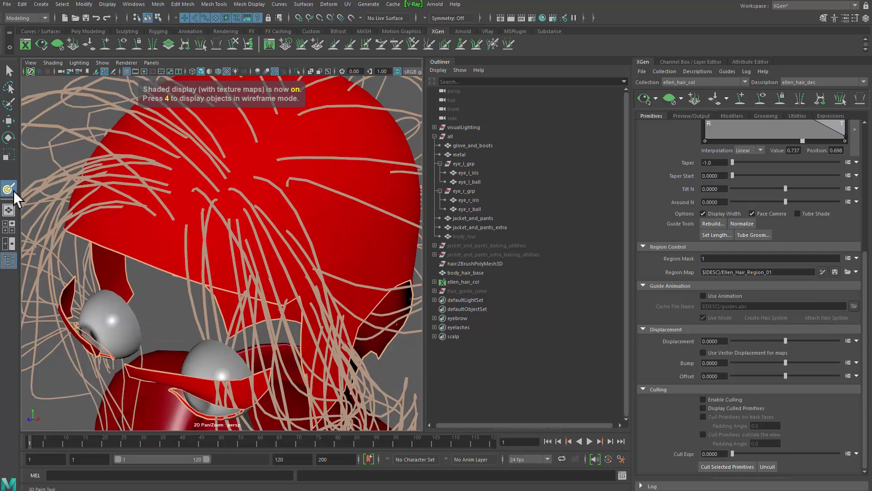
{"action": "left_click_drag", "start_coordinate": [150, 0], "coordinate": [519, 73]}
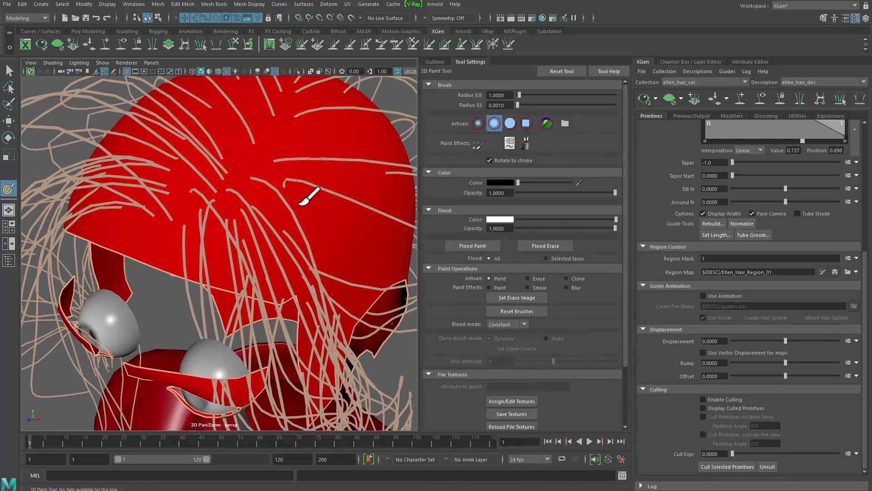
Enlarge the paint brush's upper radius to about 1.45 and choose the solid round brush profile
{"action": "mouse_move", "coordinate": [305, 190]}
{"action": "left_mouse_down", "text": "alt"}
{"action": "mouse_move", "coordinate": [253, 197]}
{"action": "mouse_move", "coordinate": [229, 217]}
{"action": "mouse_move", "coordinate": [227, 238]}
{"action": "mouse_move", "coordinate": [250, 237]}
{"action": "mouse_move", "coordinate": [230, 241]}
{"action": "mouse_move", "coordinate": [201, 221]}
{"action": "mouse_move", "coordinate": [272, 234]}
{"action": "mouse_move", "coordinate": [273, 259]}
{"action": "mouse_move", "coordinate": [208, 235]}
{"action": "mouse_move", "coordinate": [253, 238]}
{"action": "mouse_move", "coordinate": [208, 199]}
{"action": "mouse_move", "coordinate": [238, 189]}
{"action": "mouse_move", "coordinate": [219, 174]}
{"action": "mouse_move", "coordinate": [171, 194]}
{"action": "left_mouse_up", "text": "alt"}
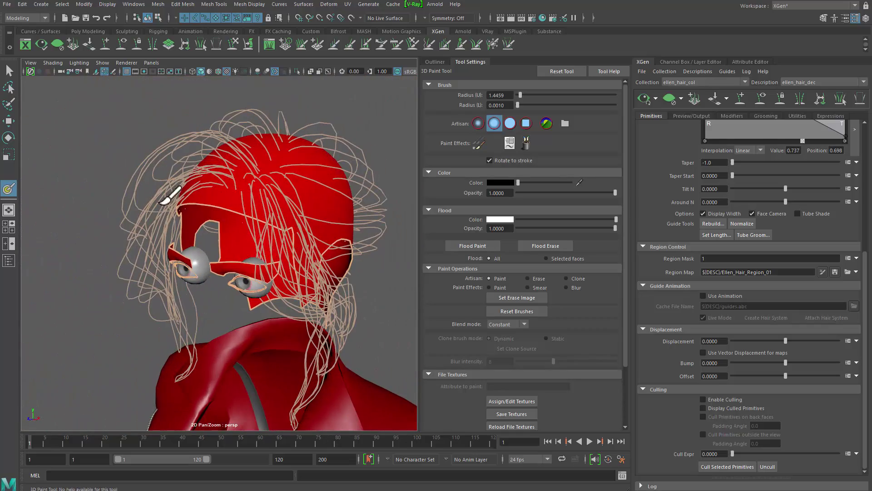
{"action": "left_click_drag", "start_coordinate": [307, 233], "coordinate": [184, 158], "text": "alt"}
{"action": "left_click_drag", "start_coordinate": [251, 220], "coordinate": [340, 255], "text": "alt"}
{"action": "mouse_move", "coordinate": [313, 228]}
{"action": "right_mouse_down", "text": "alt"}
{"action": "mouse_move", "coordinate": [270, 195]}
{"action": "mouse_move", "coordinate": [312, 249]}
{"action": "mouse_move", "coordinate": [259, 258]}
{"action": "right_mouse_up", "text": "alt"}
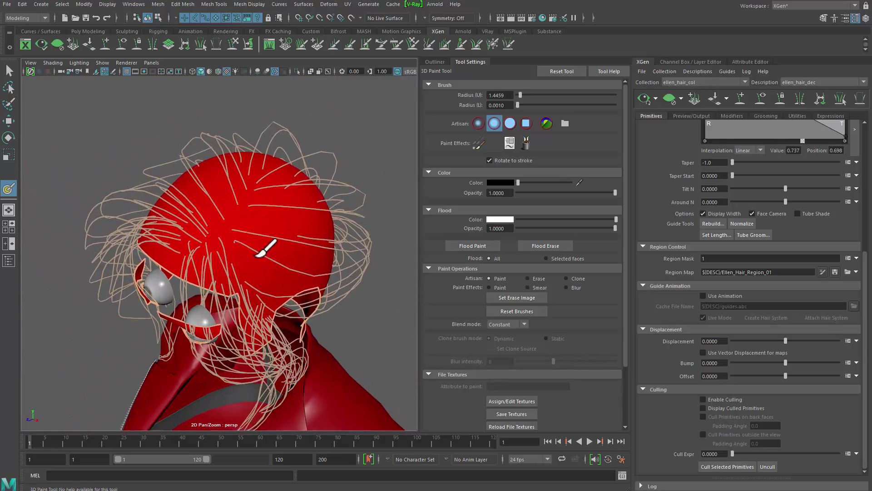
{"action": "mouse_move", "coordinate": [259, 258]}
{"action": "left_mouse_down", "text": "alt"}
{"action": "mouse_move", "coordinate": [302, 234]}
{"action": "mouse_move", "coordinate": [289, 251]}
{"action": "left_mouse_up", "text": "alt"}
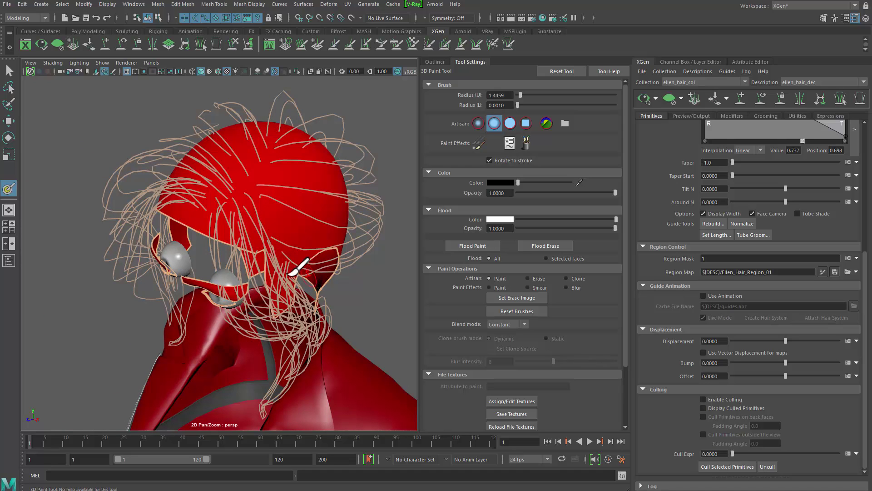
{"action": "mouse_move", "coordinate": [298, 245]}
{"action": "left_mouse_down", "text": "alt"}
{"action": "mouse_move", "coordinate": [275, 220]}
{"action": "mouse_move", "coordinate": [330, 166]}
{"action": "left_mouse_up", "text": "alt"}
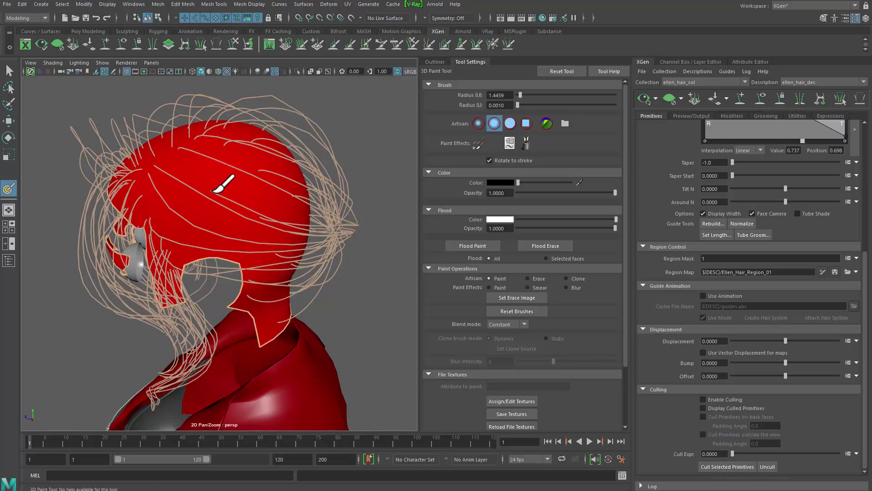
{"action": "left_click_drag", "start_coordinate": [224, 184], "coordinate": [310, 127], "text": "alt"}
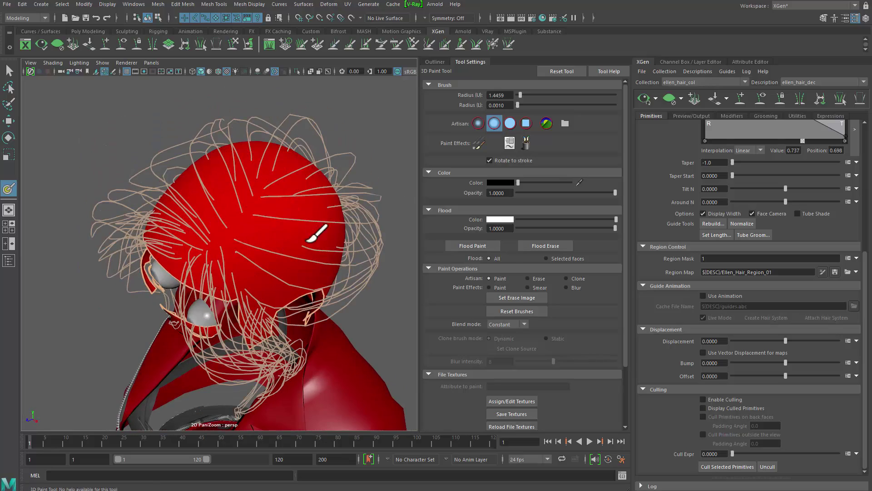
{"action": "left_click_drag", "start_coordinate": [311, 230], "coordinate": [345, 227], "text": "alt"}
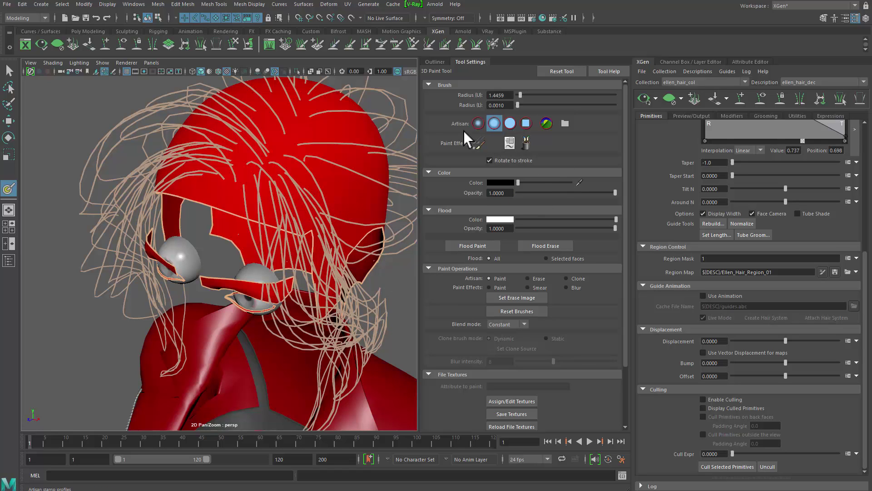
{"action": "left_click", "coordinate": [511, 127]}
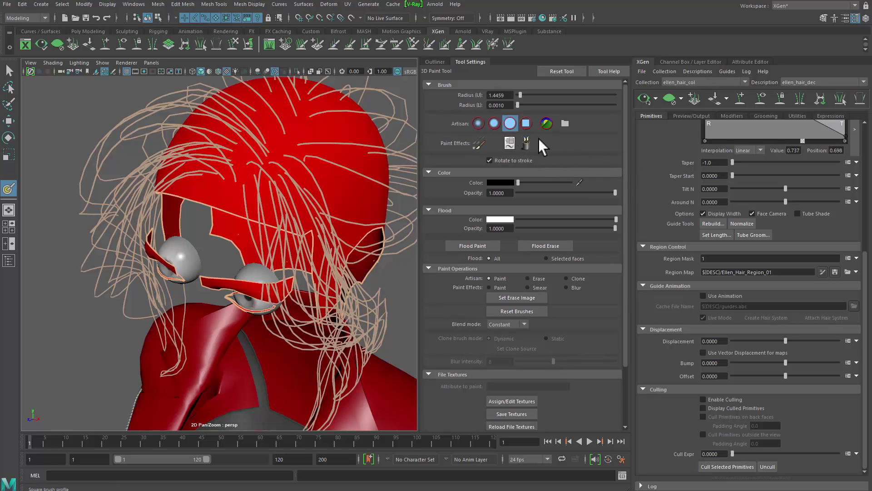
Expand the paint tool's stroke and stylus pressure settings and turn off stylus pressure
{"action": "left_click_drag", "start_coordinate": [629, 149], "coordinate": [627, 208]}
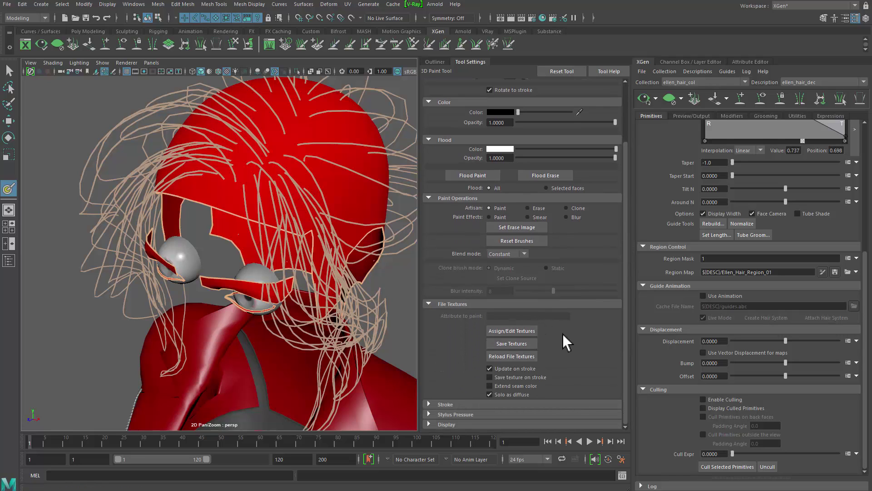
{"action": "left_click", "coordinate": [448, 404]}
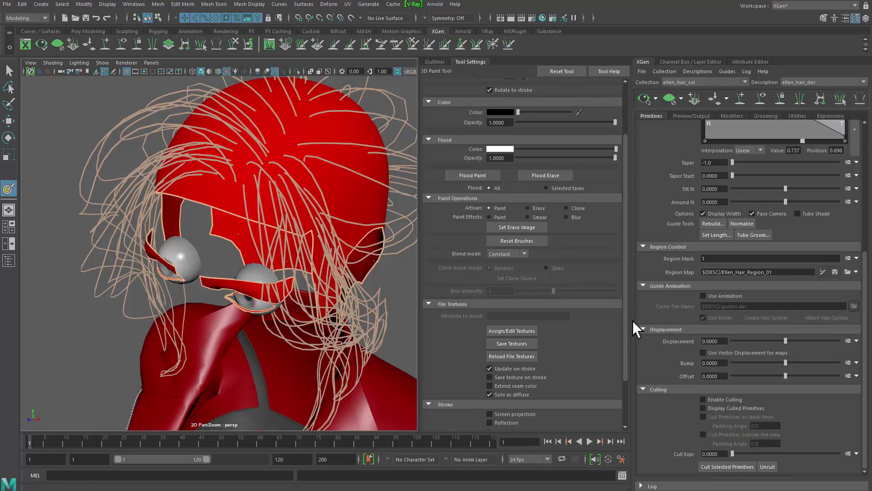
{"action": "left_click_drag", "start_coordinate": [631, 321], "coordinate": [631, 372]}
{"action": "left_click", "coordinate": [494, 414]}
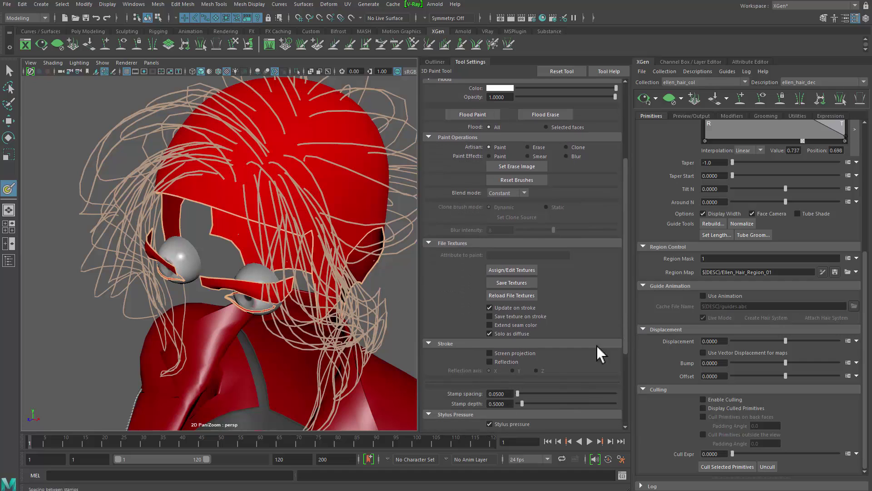
{"action": "left_click_drag", "start_coordinate": [624, 299], "coordinate": [631, 382]}
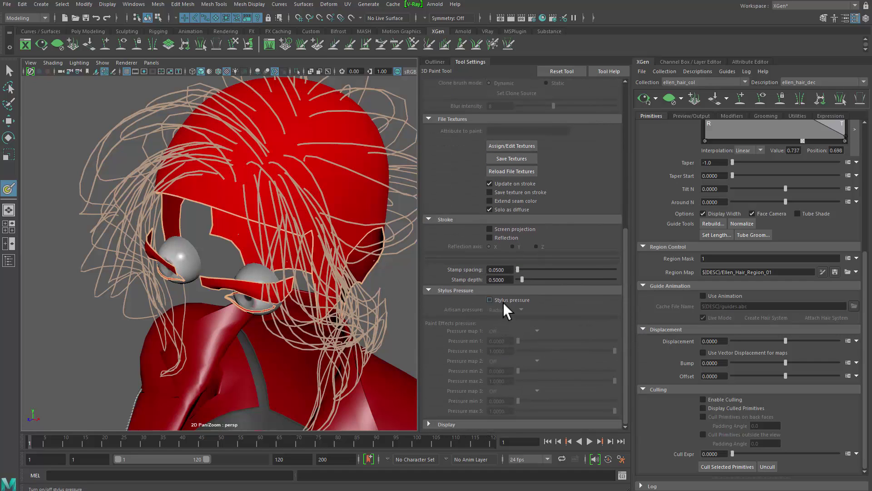
{"action": "left_click_drag", "start_coordinate": [631, 243], "coordinate": [626, 88]}
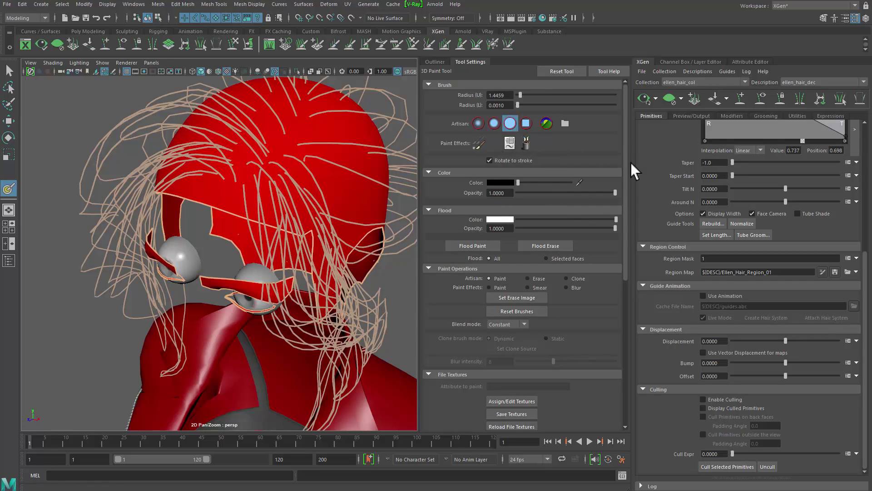
{"action": "mouse_move", "coordinate": [630, 163]}
{"action": "left_mouse_down"}
{"action": "mouse_move", "coordinate": [624, 230]}
{"action": "mouse_move", "coordinate": [589, 335]}
{"action": "left_mouse_up"}
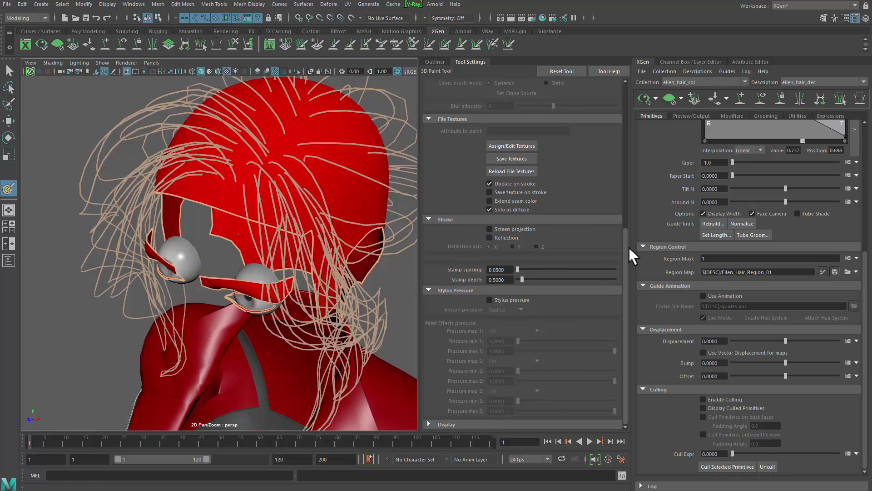
{"action": "left_click_drag", "start_coordinate": [628, 247], "coordinate": [628, 109]}
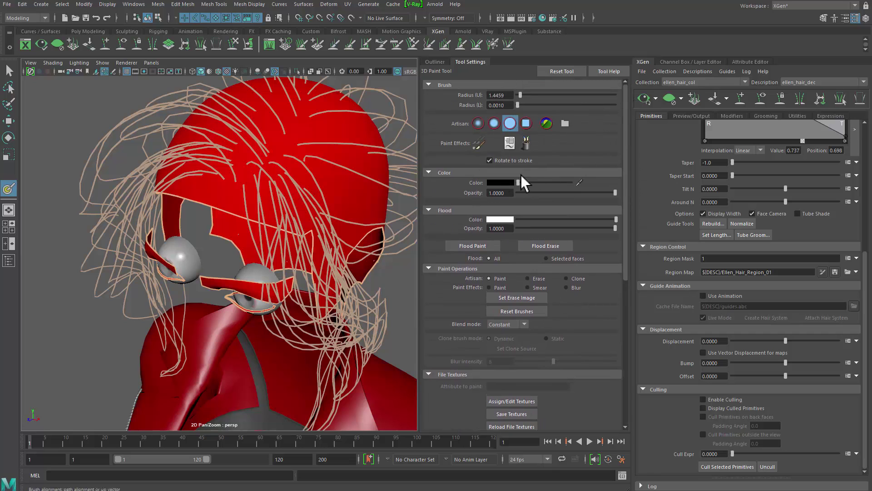
Set the paint colour to yellow, reduce the brush's upper radius to about 0.82, and paint around the front guide roots beside the parting
{"action": "left_click", "coordinate": [505, 183]}
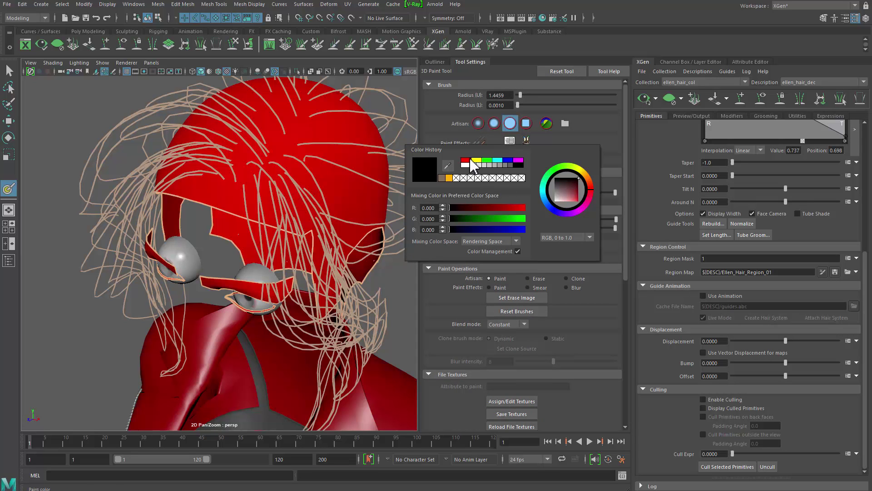
{"action": "left_click", "coordinate": [476, 161]}
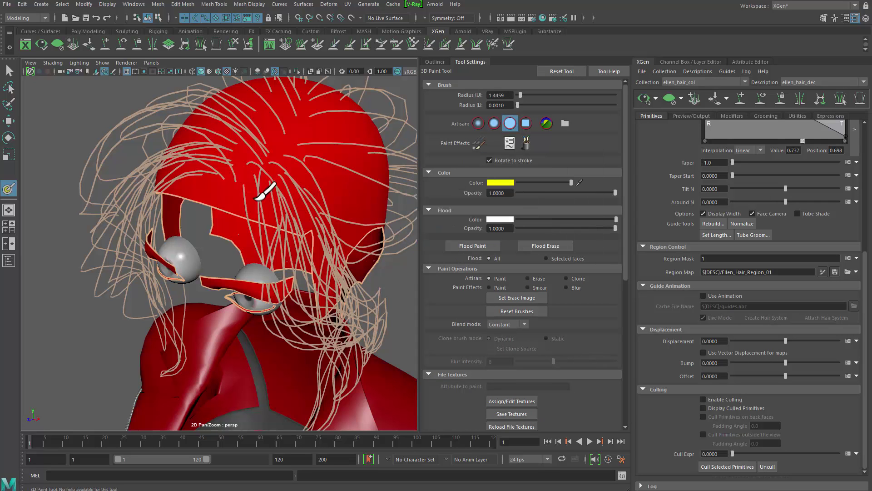
{"action": "left_click_drag", "start_coordinate": [261, 196], "coordinate": [331, 250], "text": "alt"}
{"action": "middle_click_drag", "start_coordinate": [331, 250], "coordinate": [249, 252], "text": "alt"}
{"action": "key", "text": "b"}
{"action": "left_click_drag", "start_coordinate": [259, 251], "coordinate": [253, 250]}
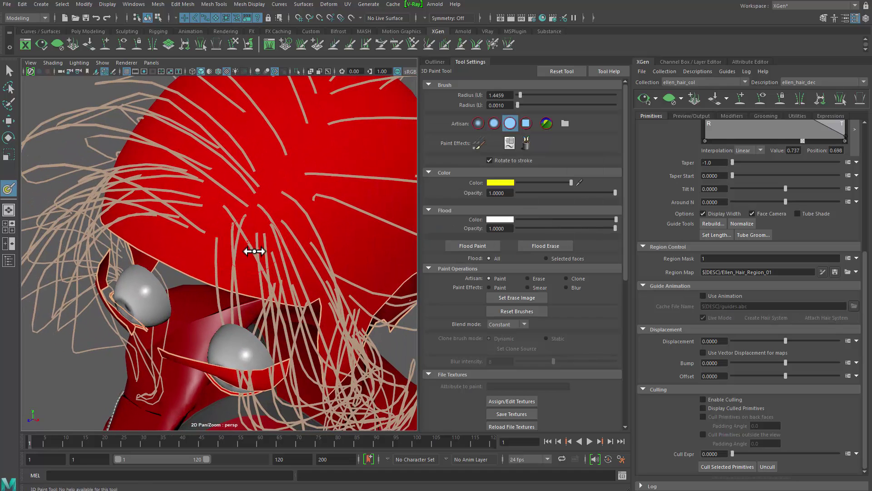
{"action": "left_click", "coordinate": [264, 237]}
{"action": "mouse_move", "coordinate": [263, 239]}
{"action": "left_mouse_down"}
{"action": "mouse_move", "coordinate": [227, 247]}
{"action": "mouse_move", "coordinate": [269, 250]}
{"action": "left_mouse_up"}
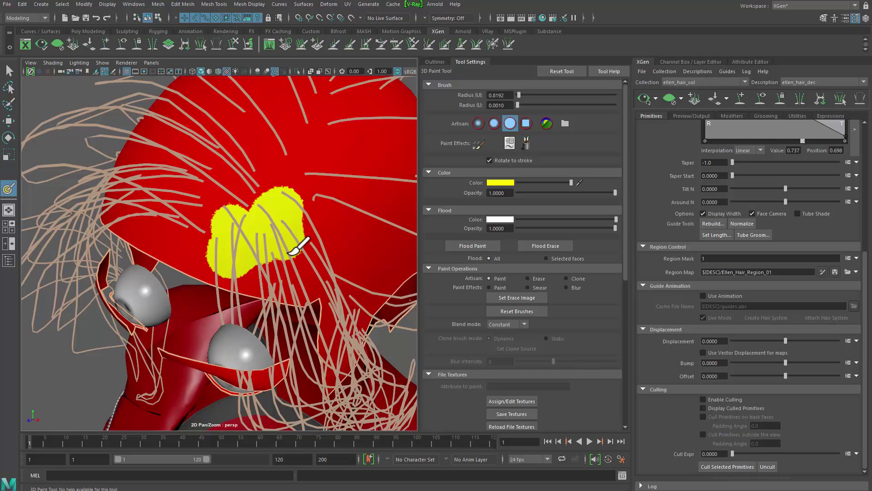
Reduce the brush's upper radius to about 0.49 and extend the yellow patch down to the forehead hairline
{"action": "mouse_move", "coordinate": [300, 260]}
{"action": "left_mouse_down", "text": "alt"}
{"action": "mouse_move", "coordinate": [195, 179]}
{"action": "mouse_move", "coordinate": [195, 189]}
{"action": "mouse_move", "coordinate": [167, 199]}
{"action": "mouse_move", "coordinate": [254, 197]}
{"action": "mouse_move", "coordinate": [306, 259]}
{"action": "mouse_move", "coordinate": [285, 265]}
{"action": "left_mouse_up", "text": "alt"}
{"action": "scroll", "coordinate": [300, 261], "scroll_direction": "up", "scroll_amount": 3}
{"action": "left_click_drag", "start_coordinate": [284, 254], "coordinate": [285, 265]}
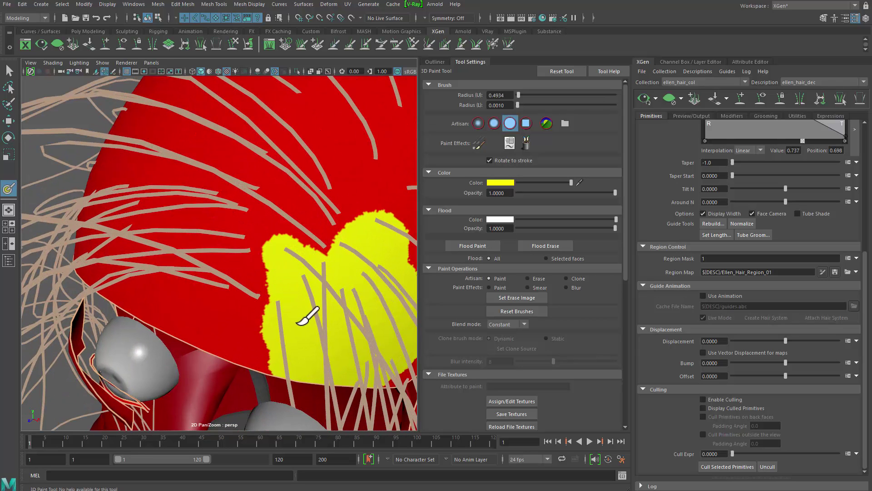
{"action": "middle_click_drag", "start_coordinate": [336, 295], "coordinate": [273, 291], "text": "alt"}
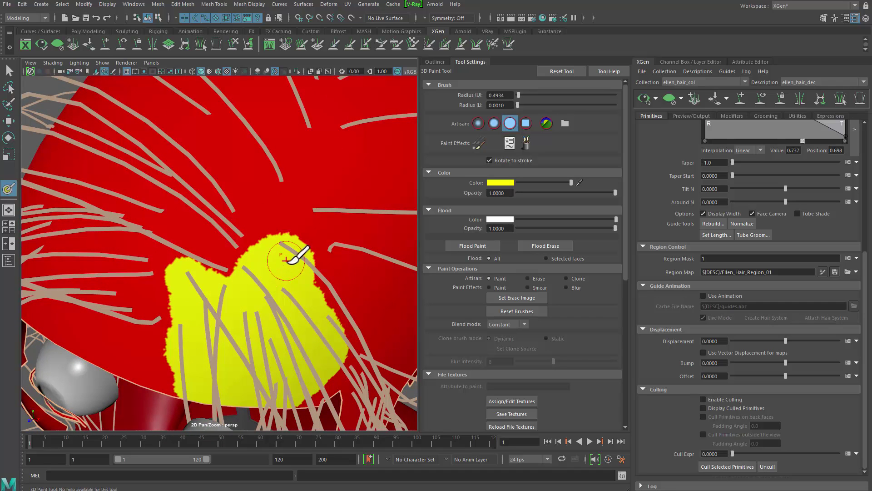
{"action": "left_click_drag", "start_coordinate": [287, 262], "coordinate": [296, 262]}
{"action": "mouse_move", "coordinate": [318, 280]}
{"action": "left_mouse_down", "text": "alt"}
{"action": "mouse_move", "coordinate": [289, 284]}
{"action": "mouse_move", "coordinate": [270, 255]}
{"action": "mouse_move", "coordinate": [239, 236]}
{"action": "left_mouse_up", "text": "alt"}
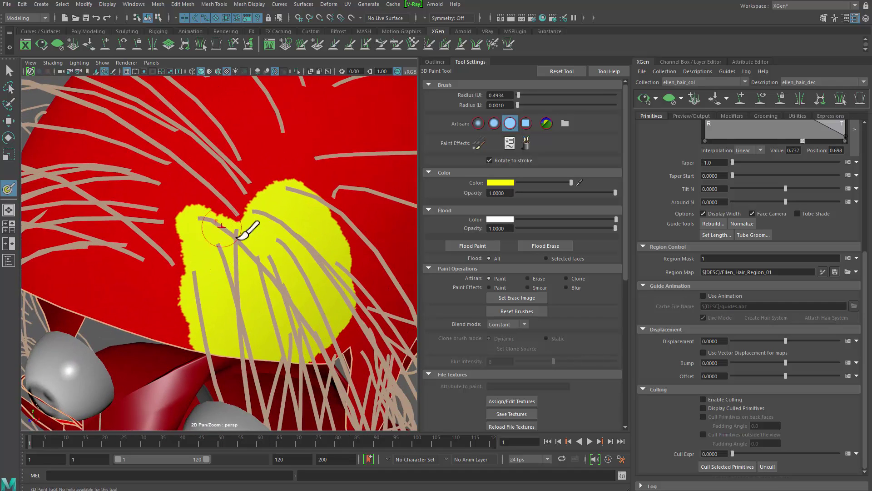
Continue the yellow region down the temple and sideburn, covering the guide roots in front of the ear
{"action": "middle_click_drag", "start_coordinate": [253, 231], "coordinate": [229, 258], "text": "alt"}
{"action": "mouse_move", "coordinate": [229, 257]}
{"action": "left_mouse_down", "text": "alt"}
{"action": "mouse_move", "coordinate": [245, 255]}
{"action": "mouse_move", "coordinate": [267, 274]}
{"action": "mouse_move", "coordinate": [217, 213]}
{"action": "left_mouse_up", "text": "alt"}
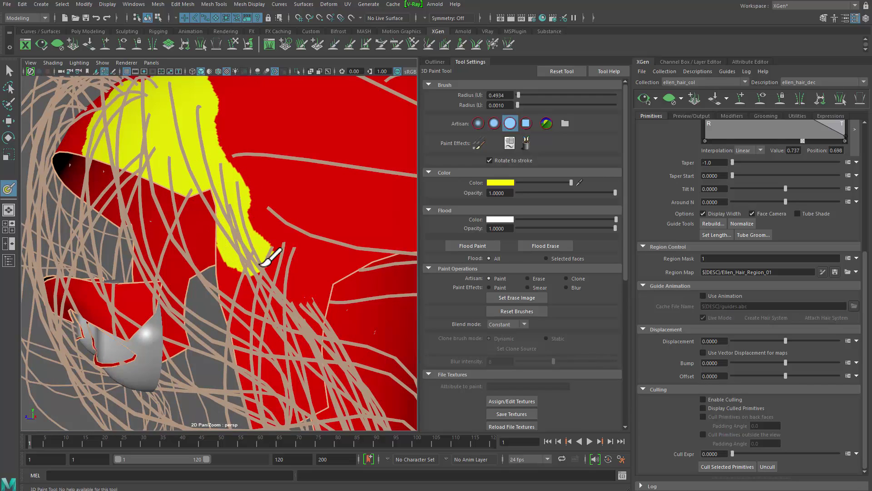
{"action": "left_click_drag", "start_coordinate": [256, 319], "coordinate": [233, 223], "text": "alt"}
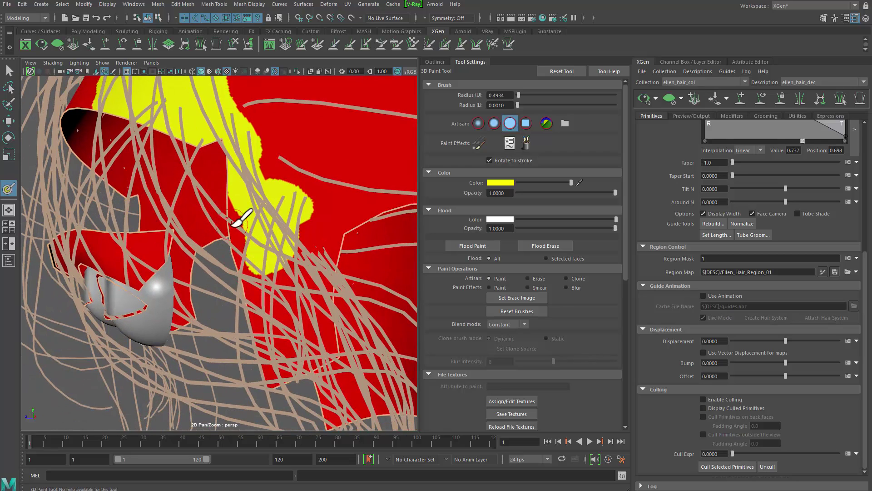
{"action": "left_click_drag", "start_coordinate": [266, 349], "coordinate": [260, 262], "text": "alt"}
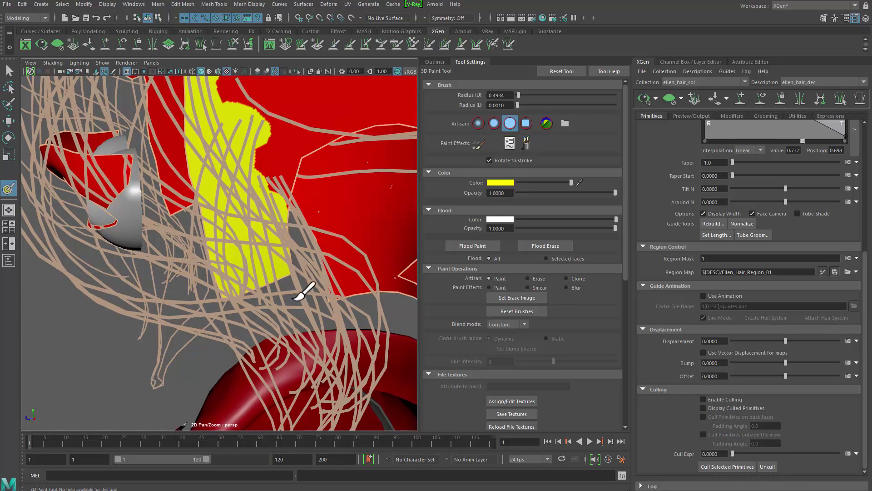
{"action": "mouse_move", "coordinate": [299, 298]}
{"action": "left_mouse_down", "text": "alt"}
{"action": "mouse_move", "coordinate": [259, 259]}
{"action": "mouse_move", "coordinate": [263, 226]}
{"action": "mouse_move", "coordinate": [276, 224]}
{"action": "mouse_move", "coordinate": [253, 195]}
{"action": "mouse_move", "coordinate": [199, 195]}
{"action": "mouse_move", "coordinate": [236, 206]}
{"action": "mouse_move", "coordinate": [197, 189]}
{"action": "mouse_move", "coordinate": [204, 196]}
{"action": "mouse_move", "coordinate": [231, 177]}
{"action": "mouse_move", "coordinate": [223, 172]}
{"action": "mouse_move", "coordinate": [218, 236]}
{"action": "mouse_move", "coordinate": [185, 214]}
{"action": "mouse_move", "coordinate": [227, 171]}
{"action": "mouse_move", "coordinate": [319, 210]}
{"action": "mouse_move", "coordinate": [300, 215]}
{"action": "left_mouse_up", "text": "alt"}
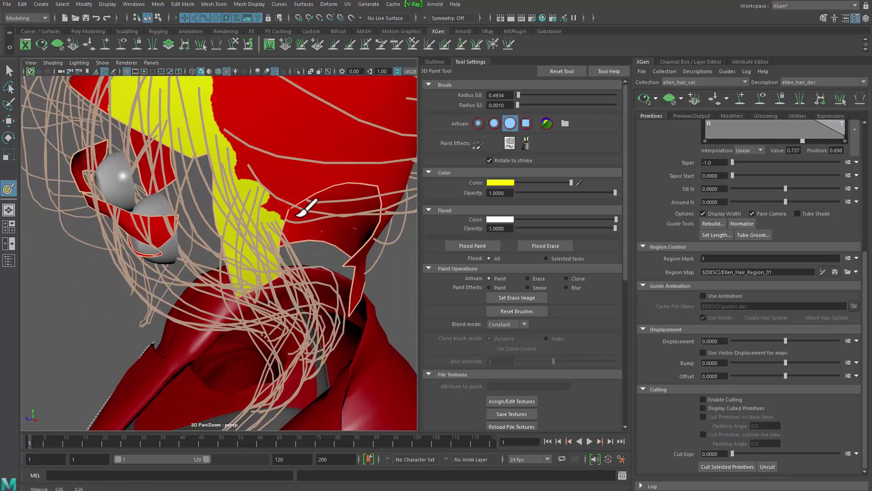
Trim the yellow edge in front of the ear in red with an upper radius of about 0.31, and switch the colour back to yellow
{"action": "scroll", "coordinate": [299, 215], "scroll_direction": "up", "scroll_amount": 6}
{"action": "mouse_move", "coordinate": [300, 215]}
{"action": "middle_mouse_down", "text": "alt"}
{"action": "mouse_move", "coordinate": [287, 249]}
{"action": "mouse_move", "coordinate": [301, 213]}
{"action": "middle_mouse_up", "text": "alt"}
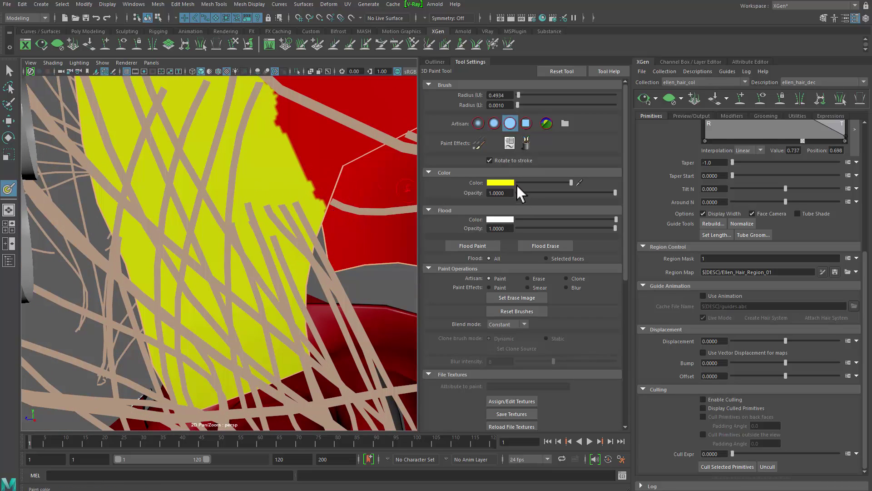
{"action": "left_click", "coordinate": [492, 182]}
{"action": "left_click", "coordinate": [415, 160]}
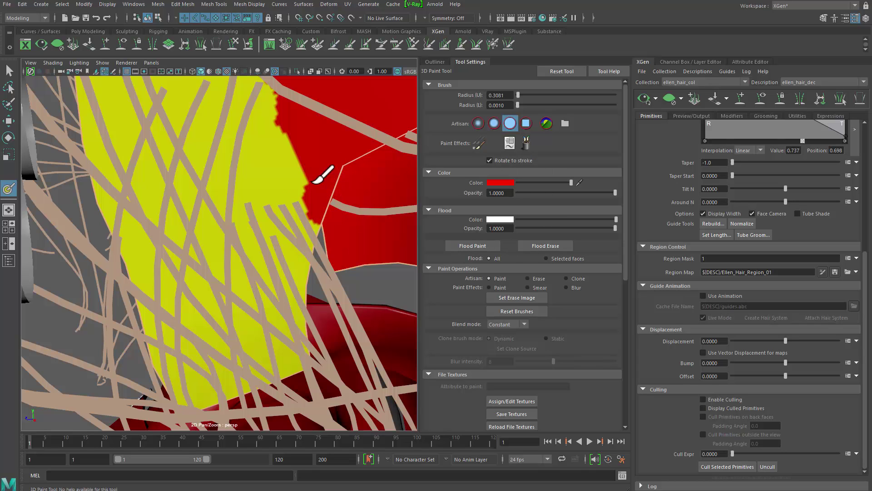
{"action": "left_click", "coordinate": [498, 183]}
{"action": "left_click", "coordinate": [450, 188]}
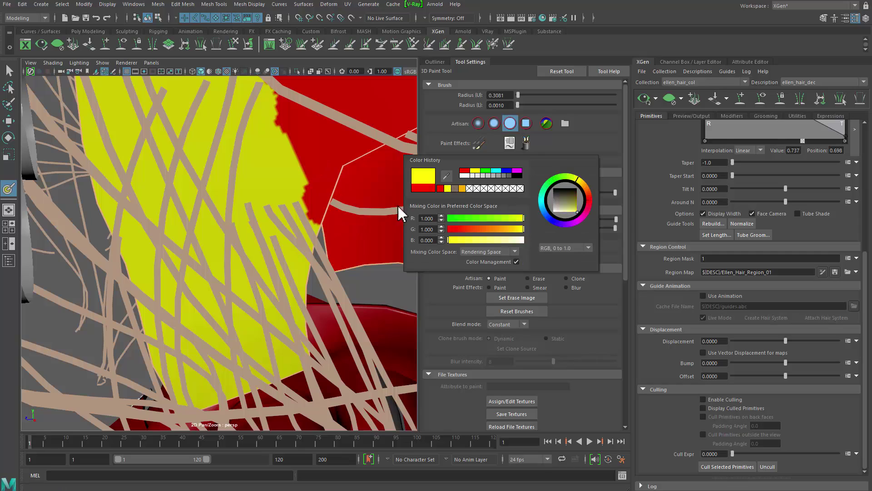
{"action": "mouse_move", "coordinate": [341, 267]}
{"action": "right_mouse_down", "text": "alt"}
{"action": "mouse_move", "coordinate": [255, 228]}
{"action": "mouse_move", "coordinate": [228, 227]}
{"action": "right_mouse_up", "text": "alt"}
{"action": "mouse_move", "coordinate": [291, 238]}
{"action": "left_mouse_down", "text": "alt"}
{"action": "mouse_move", "coordinate": [306, 241]}
{"action": "mouse_move", "coordinate": [259, 240]}
{"action": "left_mouse_up", "text": "alt"}
{"action": "scroll", "coordinate": [216, 218], "scroll_direction": "up", "scroll_amount": 4}
{"action": "mouse_move", "coordinate": [216, 218]}
{"action": "left_mouse_down", "text": "alt"}
{"action": "mouse_move", "coordinate": [231, 232]}
{"action": "mouse_move", "coordinate": [209, 174]}
{"action": "mouse_move", "coordinate": [287, 254]}
{"action": "mouse_move", "coordinate": [304, 251]}
{"action": "mouse_move", "coordinate": [259, 259]}
{"action": "mouse_move", "coordinate": [270, 275]}
{"action": "mouse_move", "coordinate": [295, 280]}
{"action": "left_mouse_up", "text": "alt"}
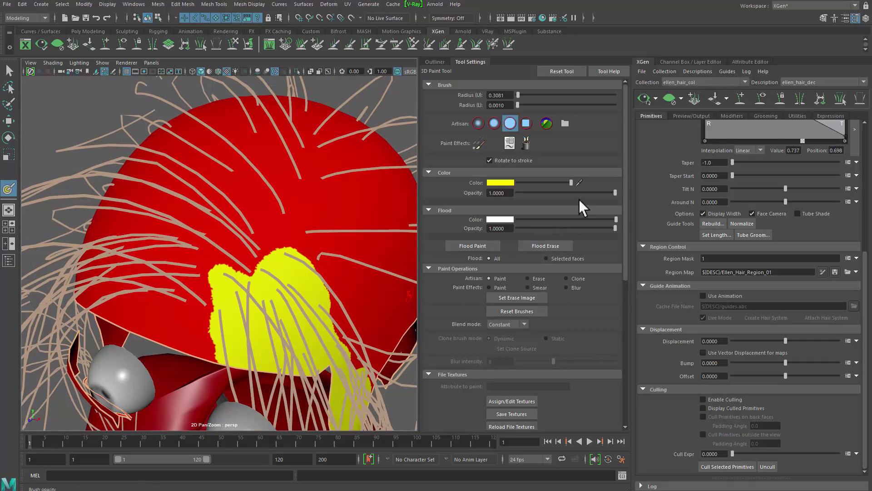
{"action": "left_click", "coordinate": [507, 183]}
{"action": "left_click", "coordinate": [371, 148]}
{"action": "left_click_drag", "start_coordinate": [224, 234], "coordinate": [245, 270], "text": "alt"}
{"action": "left_click", "coordinate": [406, 132]}
{"action": "mouse_move", "coordinate": [347, 295]}
{"action": "left_mouse_down", "text": "alt"}
{"action": "mouse_move", "coordinate": [302, 282]}
{"action": "mouse_move", "coordinate": [284, 261]}
{"action": "left_mouse_up", "text": "alt"}
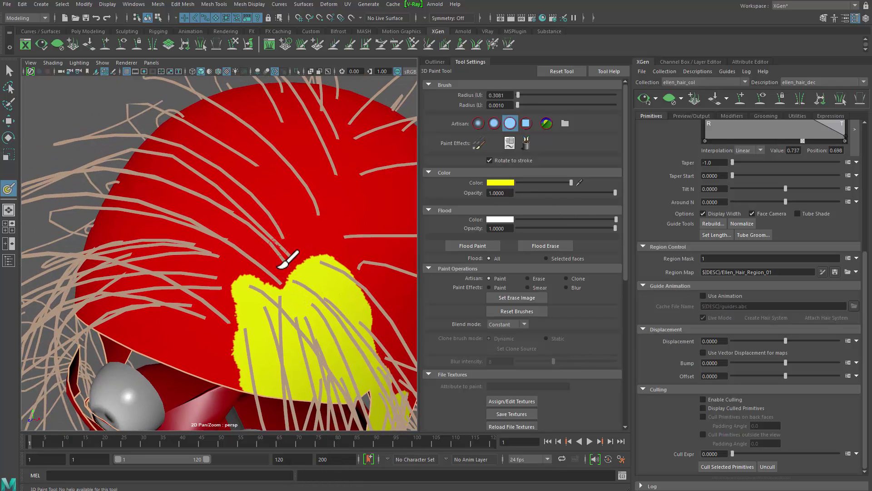
Set the paint colour to green and paint a strip from the yellow patch along the parting, enlarging the upper radius to about 0.58
{"action": "left_click", "coordinate": [495, 184]}
{"action": "left_click", "coordinate": [469, 164]}
{"action": "left_click_drag", "start_coordinate": [321, 243], "coordinate": [309, 250], "text": "alt"}
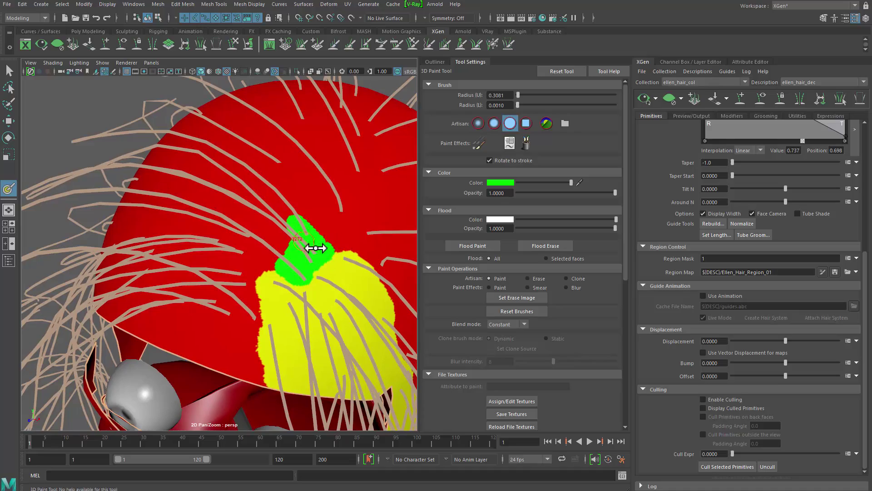
{"action": "mouse_move", "coordinate": [309, 248]}
{"action": "left_mouse_down", "text": "alt"}
{"action": "mouse_move", "coordinate": [308, 255]}
{"action": "mouse_move", "coordinate": [347, 247]}
{"action": "mouse_move", "coordinate": [295, 249]}
{"action": "mouse_move", "coordinate": [291, 260]}
{"action": "mouse_move", "coordinate": [283, 241]}
{"action": "left_mouse_up", "text": "alt"}
{"action": "mouse_move", "coordinate": [283, 241]}
{"action": "left_mouse_down", "text": "alt"}
{"action": "mouse_move", "coordinate": [281, 275]}
{"action": "mouse_move", "coordinate": [370, 247]}
{"action": "mouse_move", "coordinate": [272, 264]}
{"action": "mouse_move", "coordinate": [253, 228]}
{"action": "mouse_move", "coordinate": [252, 298]}
{"action": "mouse_move", "coordinate": [243, 245]}
{"action": "mouse_move", "coordinate": [239, 309]}
{"action": "mouse_move", "coordinate": [271, 298]}
{"action": "mouse_move", "coordinate": [274, 239]}
{"action": "left_mouse_up", "text": "alt"}
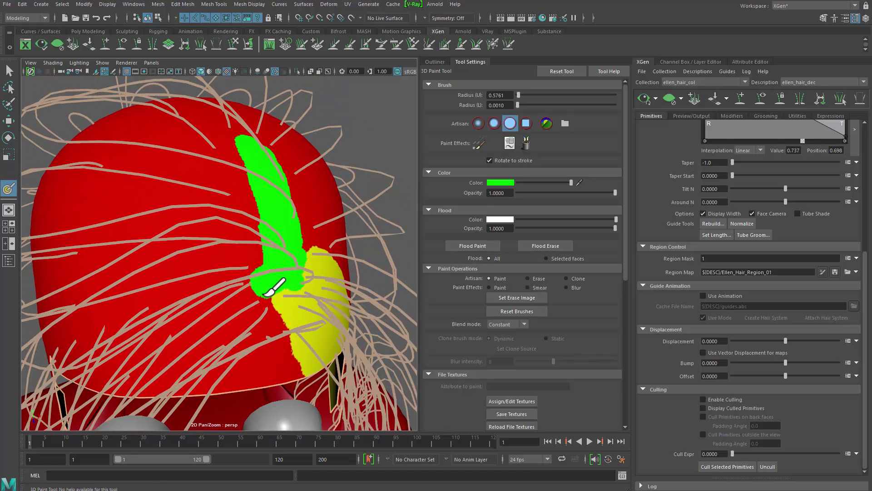
Paint a green band from the front of the parting across to the opposite temple and down its sideburn
{"action": "mouse_move", "coordinate": [257, 301]}
{"action": "left_mouse_down", "text": "alt"}
{"action": "mouse_move", "coordinate": [295, 288]}
{"action": "mouse_move", "coordinate": [294, 296]}
{"action": "mouse_move", "coordinate": [335, 250]}
{"action": "mouse_move", "coordinate": [212, 331]}
{"action": "mouse_move", "coordinate": [159, 359]}
{"action": "mouse_move", "coordinate": [116, 368]}
{"action": "mouse_move", "coordinate": [154, 368]}
{"action": "mouse_move", "coordinate": [192, 350]}
{"action": "left_mouse_up", "text": "alt"}
{"action": "mouse_move", "coordinate": [243, 274]}
{"action": "left_mouse_down"}
{"action": "mouse_move", "coordinate": [187, 332]}
{"action": "mouse_move", "coordinate": [201, 272]}
{"action": "mouse_move", "coordinate": [209, 296]}
{"action": "mouse_move", "coordinate": [200, 364]}
{"action": "mouse_move", "coordinate": [234, 390]}
{"action": "mouse_move", "coordinate": [249, 331]}
{"action": "mouse_move", "coordinate": [233, 347]}
{"action": "mouse_move", "coordinate": [218, 259]}
{"action": "mouse_move", "coordinate": [207, 286]}
{"action": "mouse_move", "coordinate": [173, 288]}
{"action": "mouse_move", "coordinate": [152, 275]}
{"action": "mouse_move", "coordinate": [119, 305]}
{"action": "left_mouse_up"}
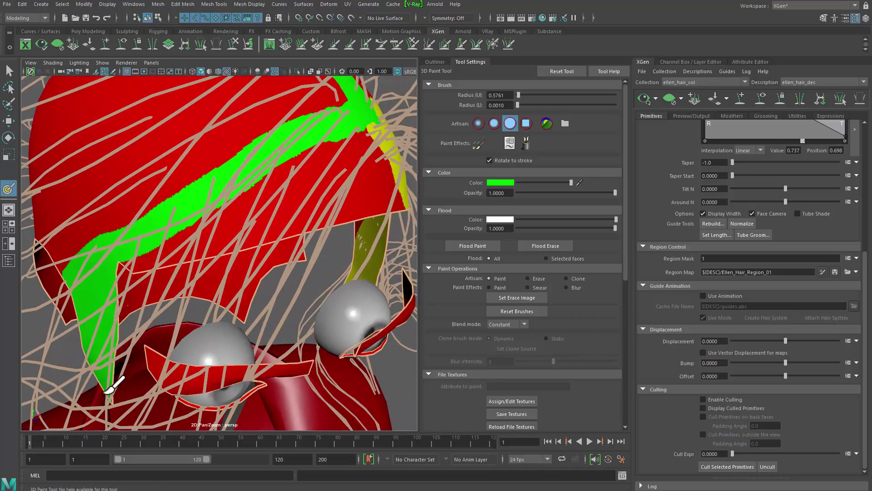
Paint a short green stroke on the lower back of the head and cover it over in red
{"action": "mouse_move", "coordinate": [109, 390]}
{"action": "left_mouse_down", "text": "alt"}
{"action": "mouse_move", "coordinate": [137, 315]}
{"action": "mouse_move", "coordinate": [152, 383]}
{"action": "mouse_move", "coordinate": [173, 373]}
{"action": "mouse_move", "coordinate": [132, 263]}
{"action": "mouse_move", "coordinate": [179, 305]}
{"action": "mouse_move", "coordinate": [248, 328]}
{"action": "mouse_move", "coordinate": [337, 329]}
{"action": "mouse_move", "coordinate": [312, 328]}
{"action": "left_mouse_up", "text": "alt"}
{"action": "middle_click_drag", "start_coordinate": [313, 328], "coordinate": [370, 291], "text": "alt"}
{"action": "left_click", "coordinate": [502, 183]}
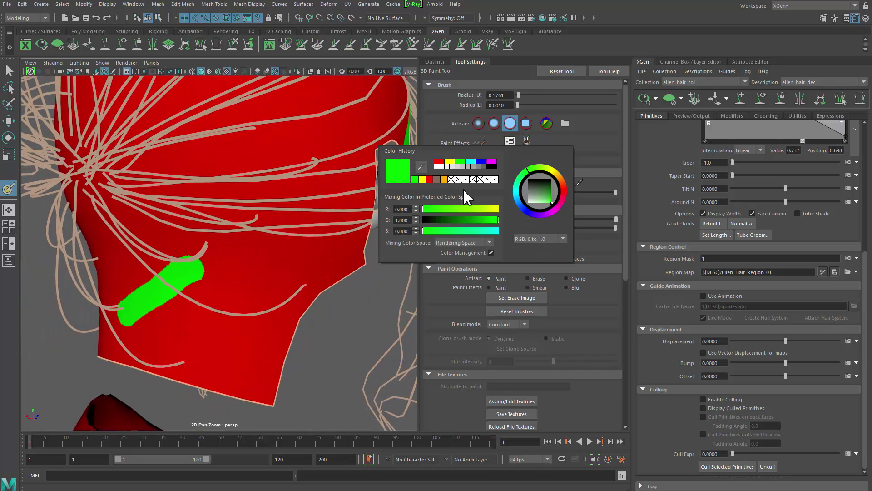
{"action": "left_click", "coordinate": [439, 162]}
{"action": "mouse_move", "coordinate": [228, 272]}
{"action": "left_mouse_down"}
{"action": "mouse_move", "coordinate": [195, 272]}
{"action": "mouse_move", "coordinate": [138, 313]}
{"action": "left_mouse_up"}
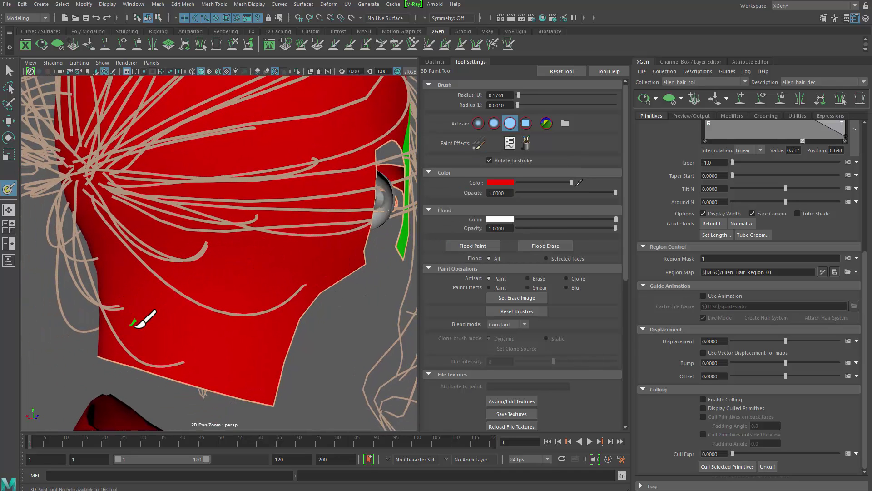
{"action": "left_click_drag", "start_coordinate": [241, 288], "coordinate": [160, 284], "text": "alt"}
{"action": "middle_click_drag", "start_coordinate": [159, 284], "coordinate": [223, 324], "text": "alt"}
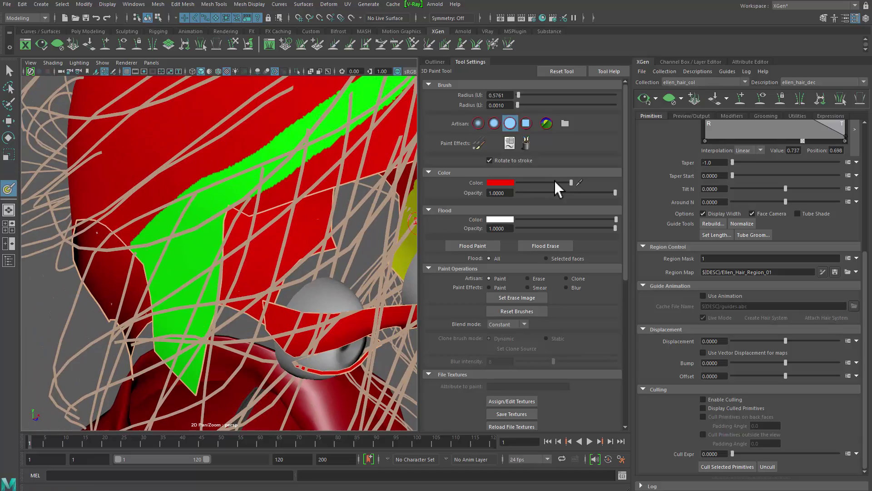
Set the paint colour back to green and widen the green band down to the hairline above the temple
{"action": "left_click", "coordinate": [507, 184]}
{"action": "left_click", "coordinate": [485, 161]}
{"action": "mouse_move", "coordinate": [281, 218]}
{"action": "left_mouse_down", "text": "alt"}
{"action": "mouse_move", "coordinate": [253, 229]}
{"action": "mouse_move", "coordinate": [207, 215]}
{"action": "mouse_move", "coordinate": [195, 236]}
{"action": "left_mouse_up", "text": "alt"}
{"action": "middle_click_drag", "start_coordinate": [194, 235], "coordinate": [168, 189], "text": "alt"}
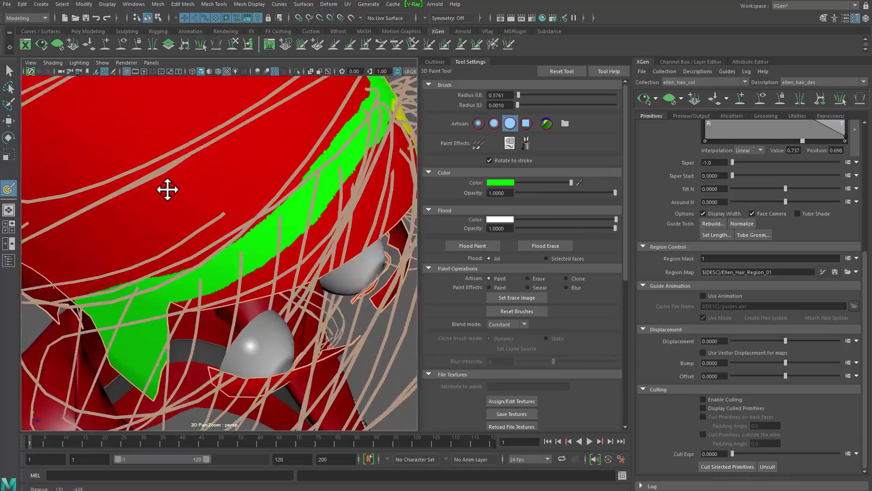
{"action": "left_click_drag", "start_coordinate": [168, 189], "coordinate": [252, 320], "text": "alt"}
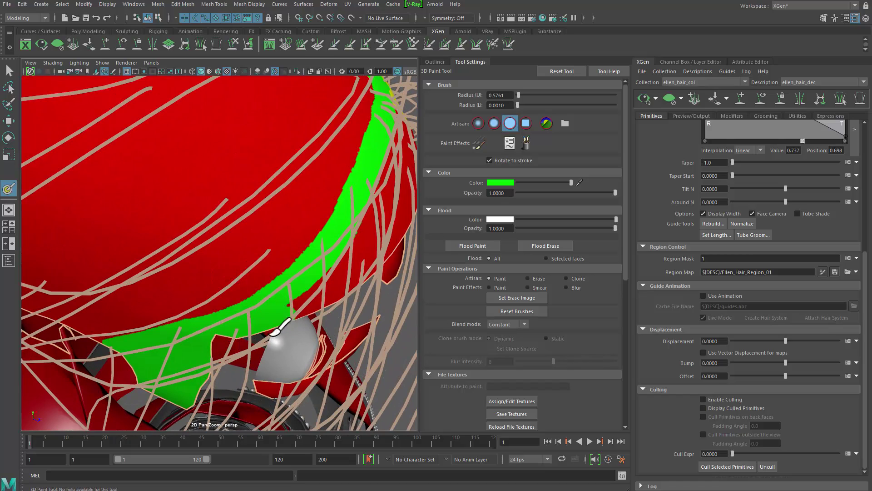
{"action": "left_click_drag", "start_coordinate": [318, 298], "coordinate": [210, 243], "text": "alt"}
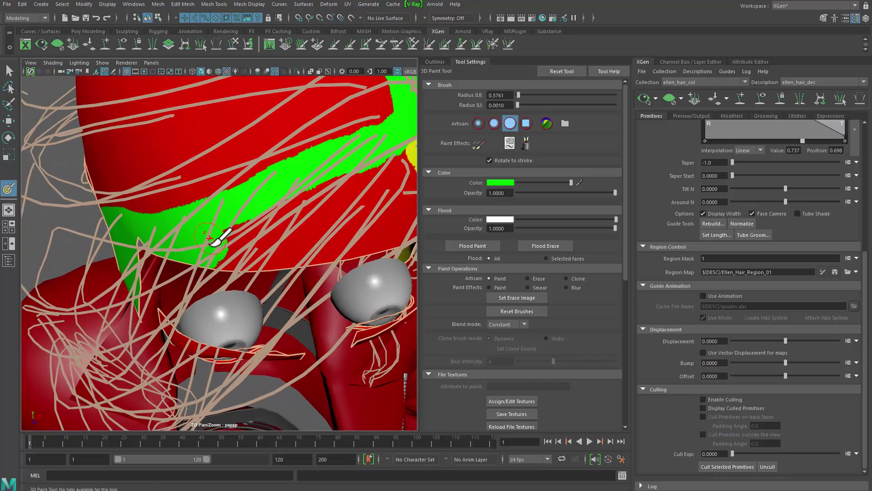
Fill the remaining red area along the front hairline with green up to the edge of the yellow patch
{"action": "mouse_move", "coordinate": [260, 266]}
{"action": "left_mouse_down"}
{"action": "mouse_move", "coordinate": [296, 220]}
{"action": "mouse_move", "coordinate": [311, 224]}
{"action": "mouse_move", "coordinate": [224, 218]}
{"action": "mouse_move", "coordinate": [264, 230]}
{"action": "left_mouse_up"}
{"action": "scroll", "coordinate": [224, 222], "scroll_direction": "up", "scroll_amount": 2}
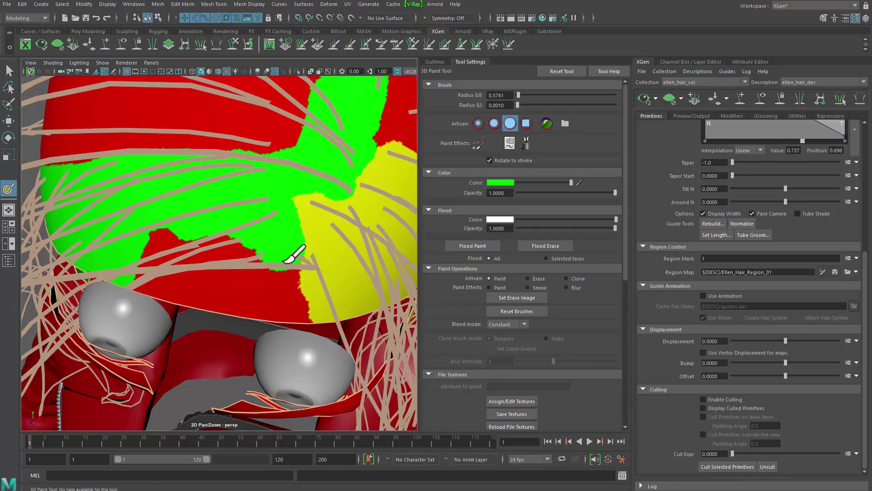
{"action": "mouse_move", "coordinate": [287, 260]}
{"action": "left_mouse_down"}
{"action": "mouse_move", "coordinate": [169, 242]}
{"action": "mouse_move", "coordinate": [233, 209]}
{"action": "mouse_move", "coordinate": [267, 247]}
{"action": "mouse_move", "coordinate": [228, 316]}
{"action": "left_mouse_up"}
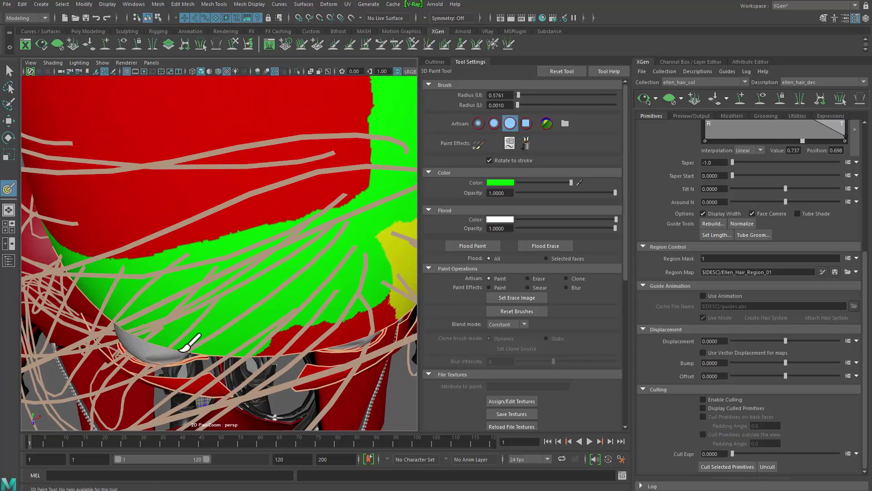
{"action": "middle_click_drag", "start_coordinate": [234, 330], "coordinate": [196, 304], "text": "alt"}
{"action": "left_click_drag", "start_coordinate": [196, 304], "coordinate": [147, 336], "text": "alt"}
{"action": "mouse_move", "coordinate": [168, 364]}
{"action": "left_mouse_down"}
{"action": "mouse_move", "coordinate": [239, 349]}
{"action": "mouse_move", "coordinate": [217, 307]}
{"action": "left_mouse_up"}
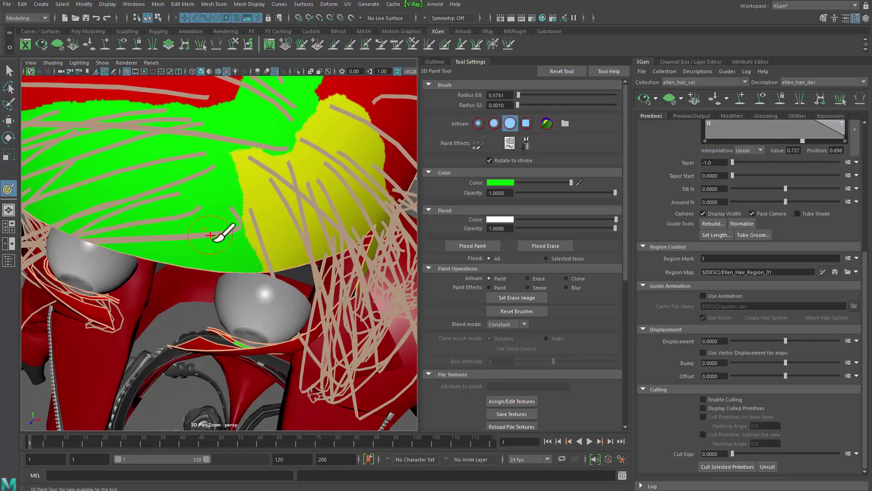
{"action": "scroll", "coordinate": [210, 236], "scroll_direction": "down", "scroll_amount": 5}
{"action": "left_click_drag", "start_coordinate": [210, 235], "coordinate": [206, 214], "text": "alt"}
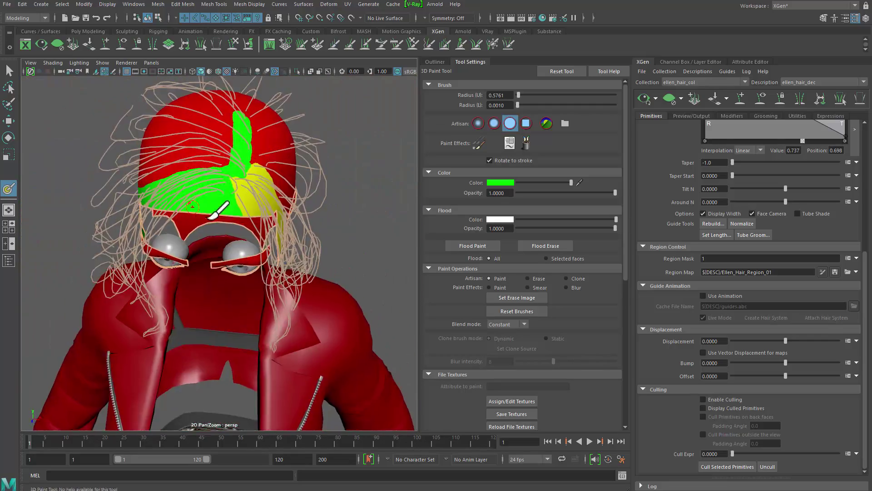
{"action": "left_click", "coordinate": [501, 183]}
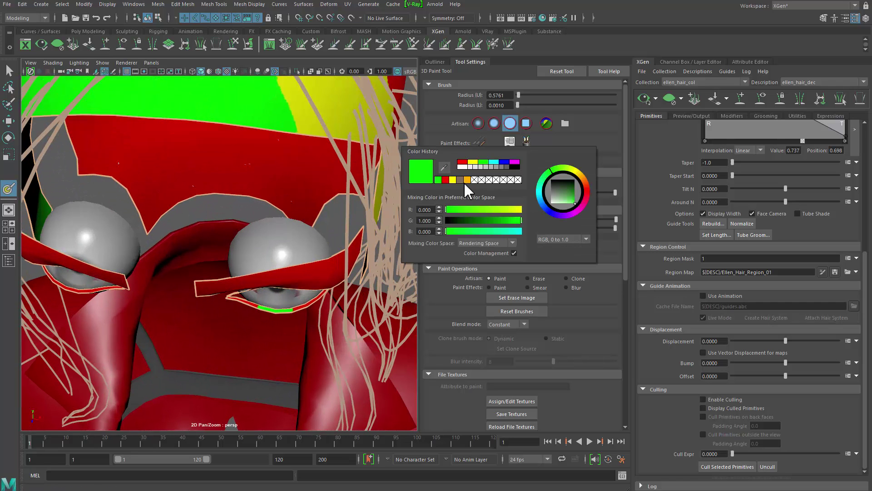
{"action": "left_click", "coordinate": [452, 180]}
{"action": "left_click_drag", "start_coordinate": [268, 195], "coordinate": [305, 224], "text": "alt"}
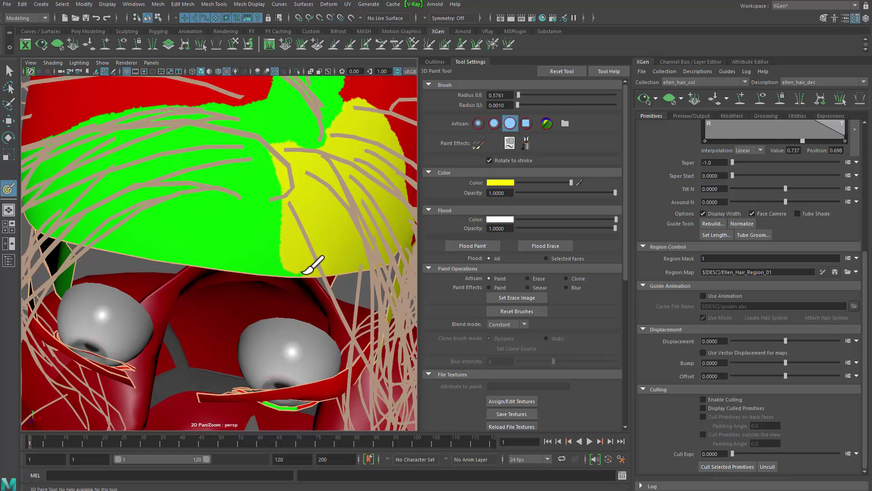
{"action": "scroll", "coordinate": [308, 255], "scroll_direction": "down", "scroll_amount": 5}
{"action": "mouse_move", "coordinate": [185, 185]}
{"action": "left_mouse_down", "text": "alt"}
{"action": "mouse_move", "coordinate": [286, 239]}
{"action": "mouse_move", "coordinate": [336, 232]}
{"action": "mouse_move", "coordinate": [356, 216]}
{"action": "mouse_move", "coordinate": [226, 230]}
{"action": "mouse_move", "coordinate": [255, 291]}
{"action": "left_mouse_up", "text": "alt"}
{"action": "right_click_drag", "start_coordinate": [254, 290], "coordinate": [347, 347], "text": "alt"}
{"action": "mouse_move", "coordinate": [259, 293]}
{"action": "left_mouse_down", "text": "alt"}
{"action": "mouse_move", "coordinate": [339, 265]}
{"action": "mouse_move", "coordinate": [317, 267]}
{"action": "left_mouse_up", "text": "alt"}
{"action": "mouse_move", "coordinate": [309, 282]}
{"action": "right_mouse_down", "text": "alt"}
{"action": "mouse_move", "coordinate": [308, 271]}
{"action": "mouse_move", "coordinate": [329, 268]}
{"action": "mouse_move", "coordinate": [322, 292]}
{"action": "right_mouse_up", "text": "alt"}
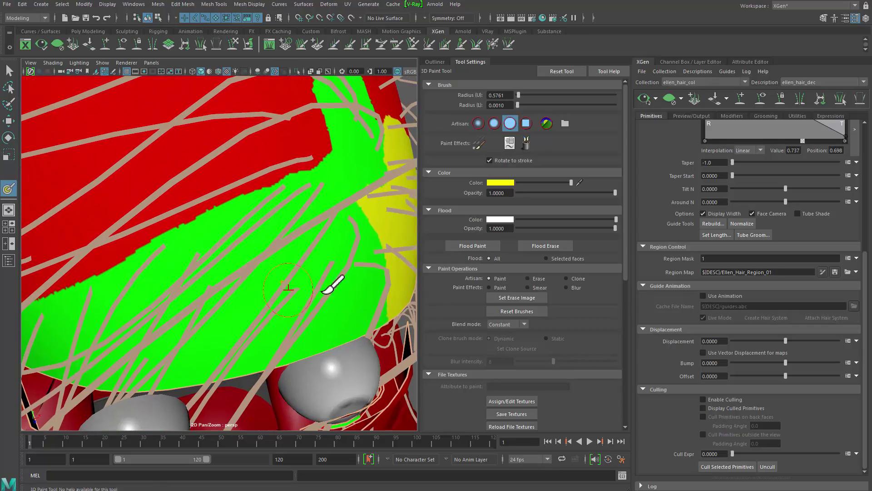
{"action": "left_click", "coordinate": [502, 183]}
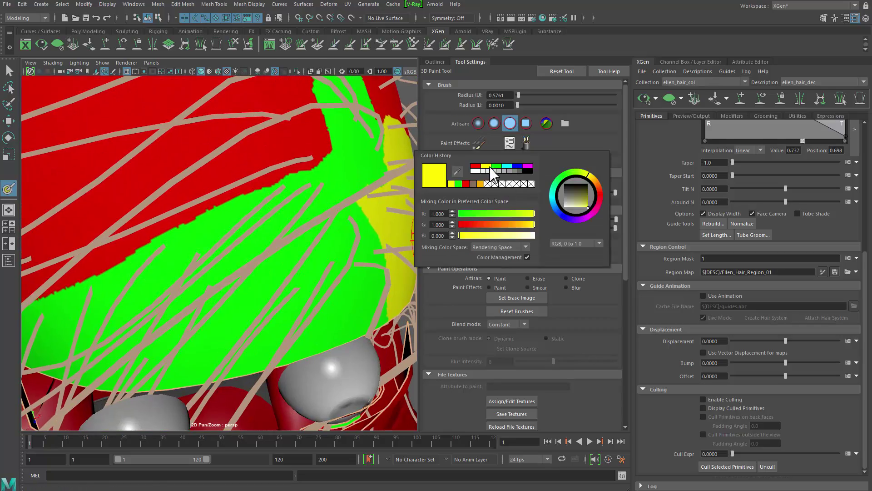
{"action": "left_click", "coordinate": [458, 184]}
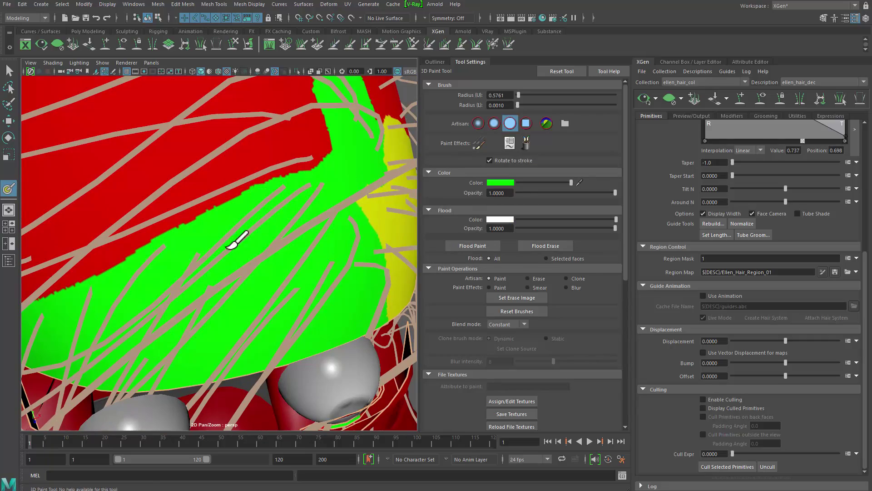
Save the painted region map Ellen_Hair_Region_01 and update the hair preview with it
{"action": "scroll", "coordinate": [232, 245], "scroll_direction": "down", "scroll_amount": 5}
{"action": "left_click_drag", "start_coordinate": [210, 257], "coordinate": [136, 243], "text": "alt"}
{"action": "right_click_drag", "start_coordinate": [137, 243], "coordinate": [136, 214], "text": "alt"}
{"action": "left_click_drag", "start_coordinate": [136, 213], "coordinate": [182, 218], "text": "alt"}
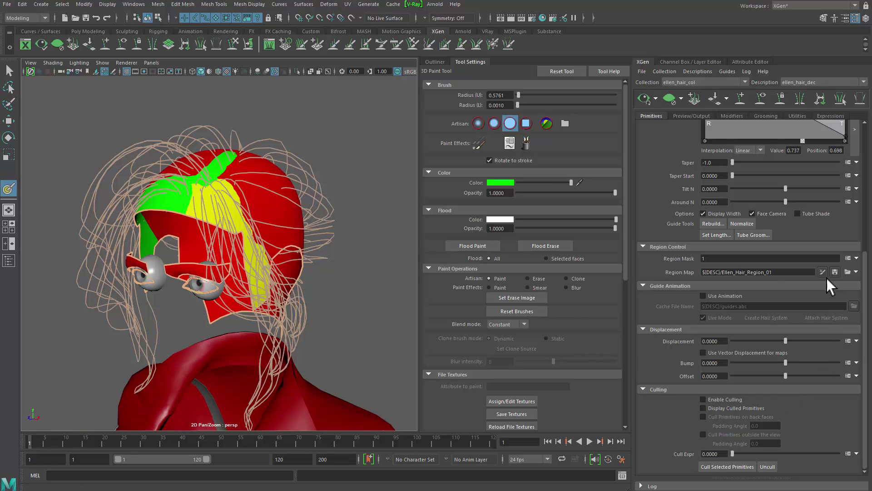
{"action": "left_click", "coordinate": [838, 273]}
{"action": "scroll", "coordinate": [254, 297], "scroll_direction": "down", "scroll_amount": 5}
{"action": "left_click_drag", "start_coordinate": [254, 297], "coordinate": [300, 304], "text": "alt"}
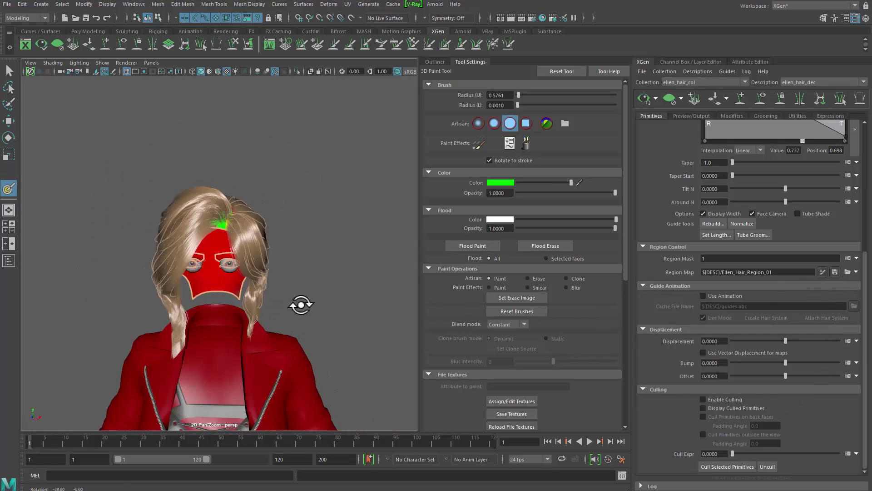
{"action": "right_click_drag", "start_coordinate": [299, 304], "coordinate": [356, 294], "text": "alt"}
{"action": "left_click_drag", "start_coordinate": [356, 294], "coordinate": [336, 286], "text": "alt"}
{"action": "key", "text": "q"}
Examine how the hair separates at the front of the parting and along the forehead hairline
{"action": "mouse_move", "coordinate": [299, 158]}
{"action": "left_mouse_down", "text": "alt"}
{"action": "mouse_move", "coordinate": [288, 187]}
{"action": "mouse_move", "coordinate": [144, 204]}
{"action": "mouse_move", "coordinate": [126, 224]}
{"action": "mouse_move", "coordinate": [353, 193]}
{"action": "mouse_move", "coordinate": [363, 165]}
{"action": "mouse_move", "coordinate": [410, 179]}
{"action": "mouse_move", "coordinate": [289, 189]}
{"action": "mouse_move", "coordinate": [130, 254]}
{"action": "mouse_move", "coordinate": [324, 255]}
{"action": "mouse_move", "coordinate": [341, 263]}
{"action": "left_mouse_up", "text": "alt"}
{"action": "scroll", "coordinate": [259, 263], "scroll_direction": "up", "scroll_amount": 10}
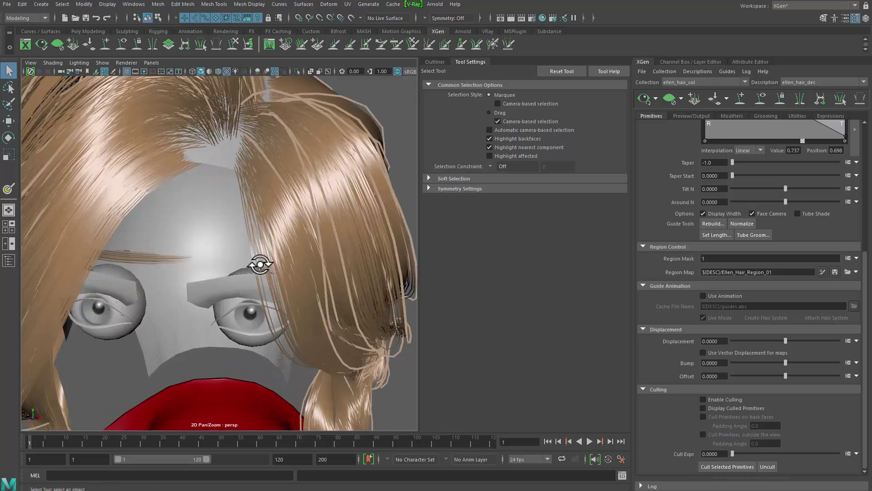
{"action": "scroll", "coordinate": [318, 250], "scroll_direction": "up", "scroll_amount": 3}
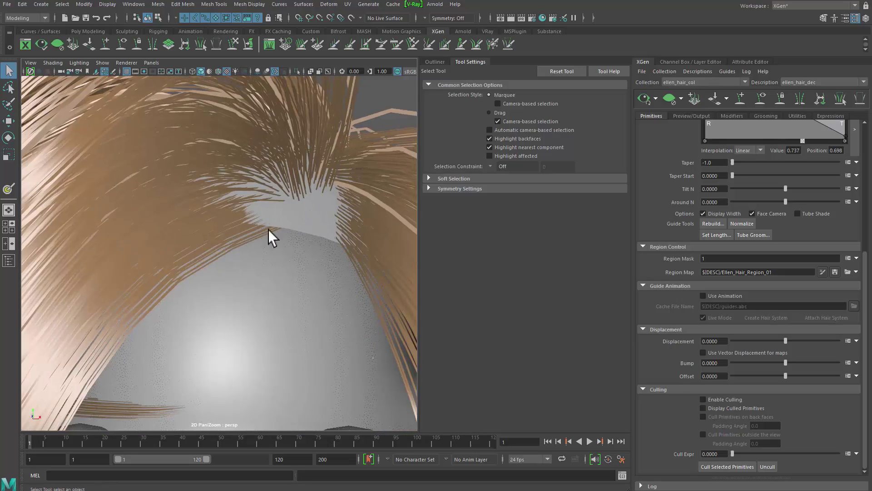
{"action": "scroll", "coordinate": [271, 237], "scroll_direction": "down", "scroll_amount": 10}
{"action": "left_click_drag", "start_coordinate": [253, 211], "coordinate": [152, 255], "text": "alt"}
{"action": "middle_click_drag", "start_coordinate": [246, 245], "coordinate": [286, 298], "text": "alt"}
{"action": "scroll", "coordinate": [277, 201], "scroll_direction": "up", "scroll_amount": 3}
{"action": "scroll", "coordinate": [252, 201], "scroll_direction": "down", "scroll_amount": 2}
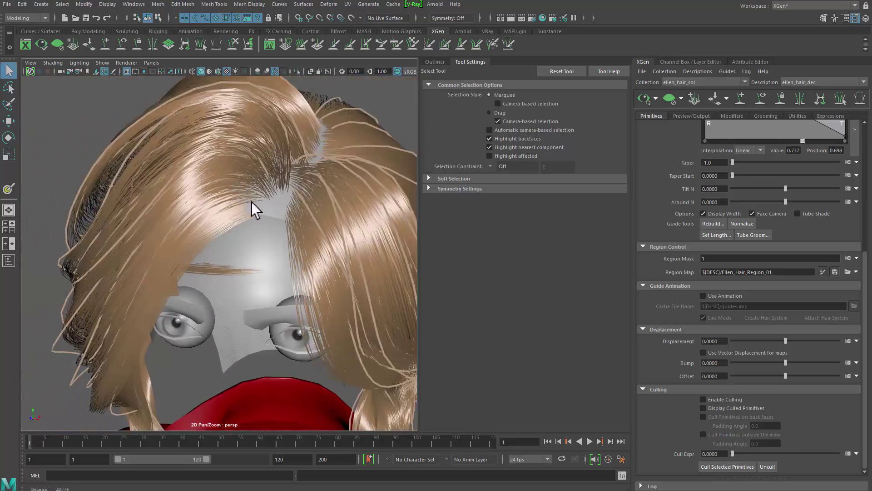
Isolate the scalp mesh to inspect its shape around the forehead and temples, and return to the full scene
{"action": "left_click", "coordinate": [277, 230]}
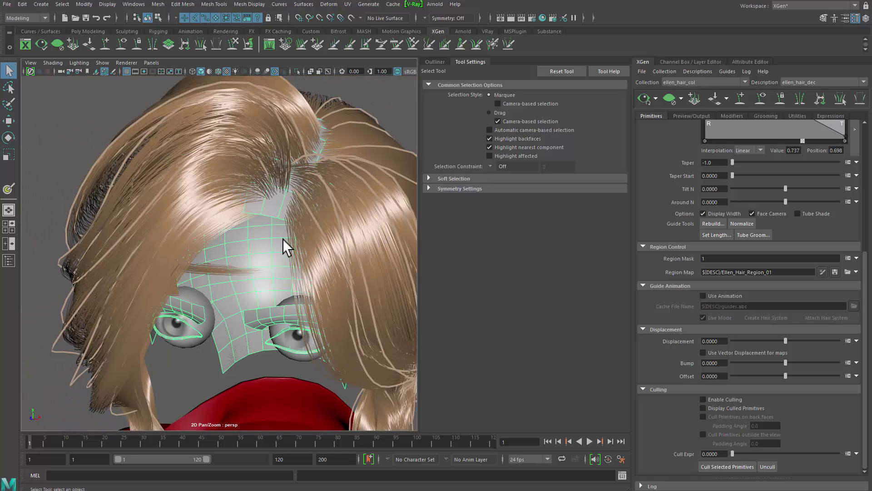
{"action": "key", "text": "ctrl+1"}
{"action": "left_click_drag", "start_coordinate": [263, 220], "coordinate": [326, 274], "text": "alt"}
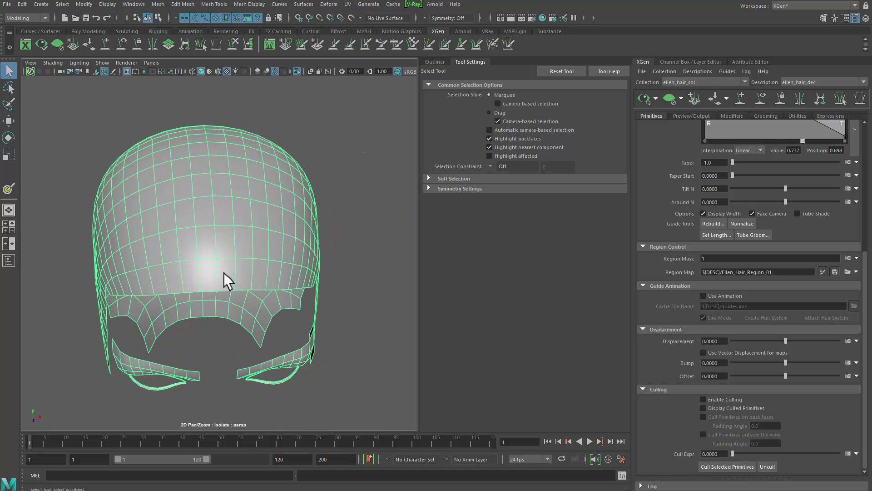
{"action": "left_click_drag", "start_coordinate": [266, 272], "coordinate": [129, 277], "text": "alt"}
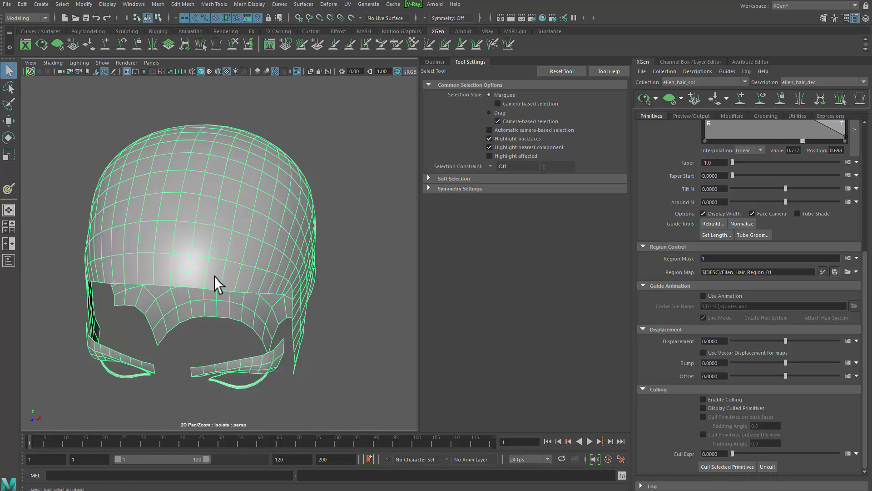
{"action": "left_click_drag", "start_coordinate": [213, 276], "coordinate": [256, 255], "text": "alt"}
{"action": "middle_click_drag", "start_coordinate": [256, 254], "coordinate": [308, 250], "text": "alt"}
{"action": "key", "text": "ctrl+1"}
{"action": "mouse_move", "coordinate": [299, 233]}
{"action": "left_mouse_down", "text": "alt"}
{"action": "mouse_move", "coordinate": [300, 216]}
{"action": "mouse_move", "coordinate": [291, 233]}
{"action": "mouse_move", "coordinate": [302, 227]}
{"action": "left_mouse_up", "text": "alt"}
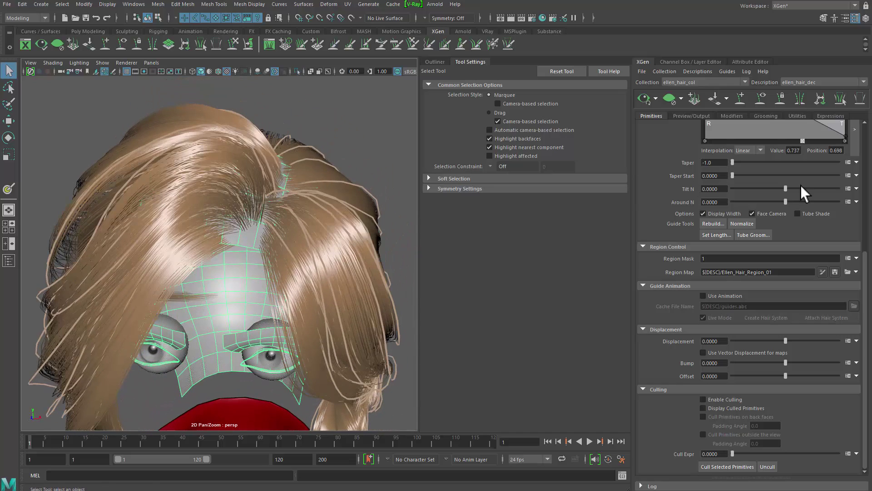
Create a density mask map named ellen_hair_mask_01 with resolution 30 and a white start colour
{"action": "left_click_drag", "start_coordinate": [868, 277], "coordinate": [857, 122]}
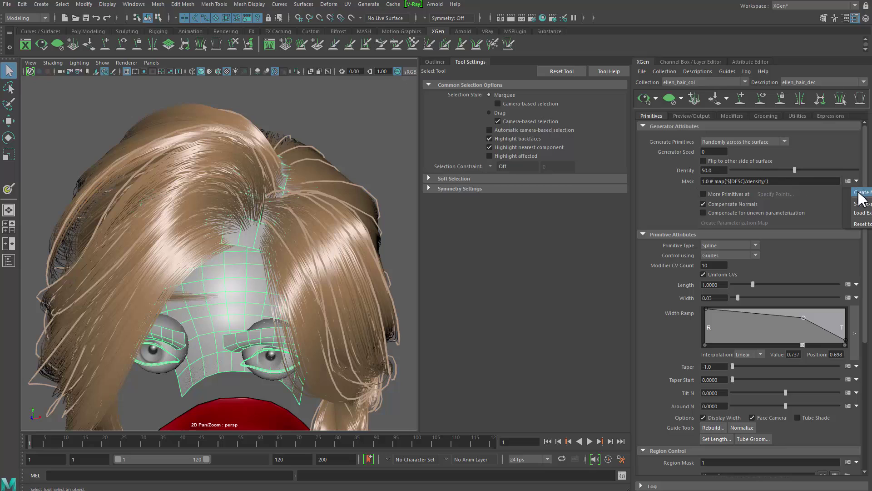
{"action": "left_click", "coordinate": [860, 193]}
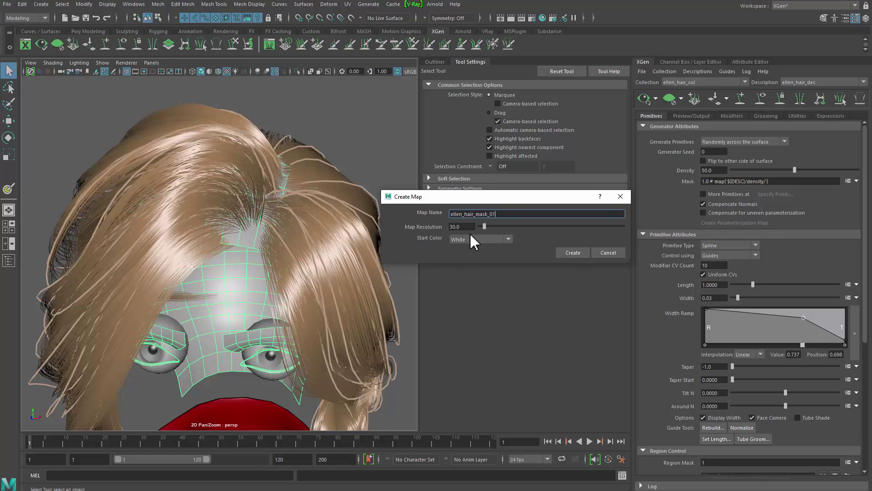
{"action": "left_click", "coordinate": [568, 252]}
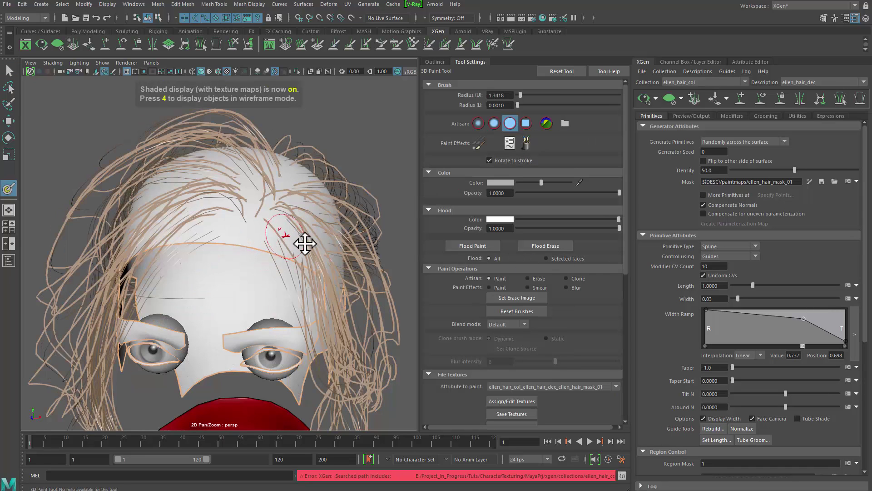
Clear the hair preview, set the flood colour to black and flood the whole mask map with it
{"action": "middle_click_drag", "start_coordinate": [306, 244], "coordinate": [329, 256], "text": "alt"}
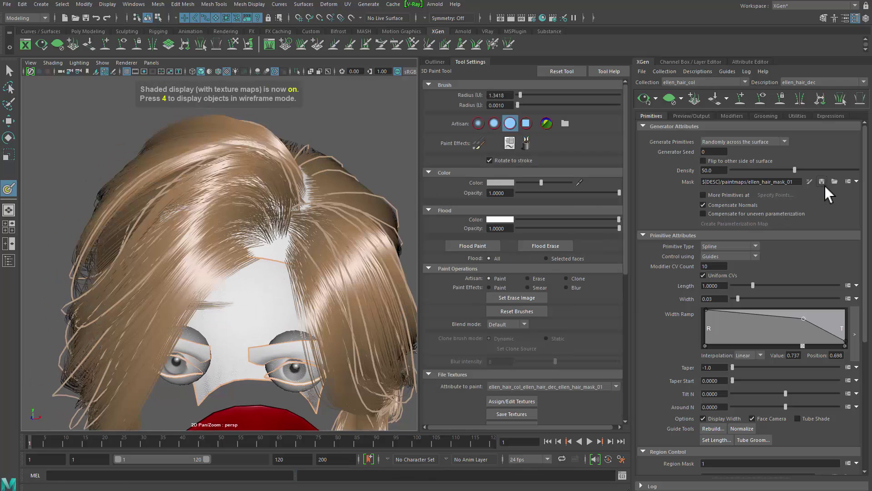
{"action": "left_click_drag", "start_coordinate": [309, 228], "coordinate": [273, 243], "text": "alt"}
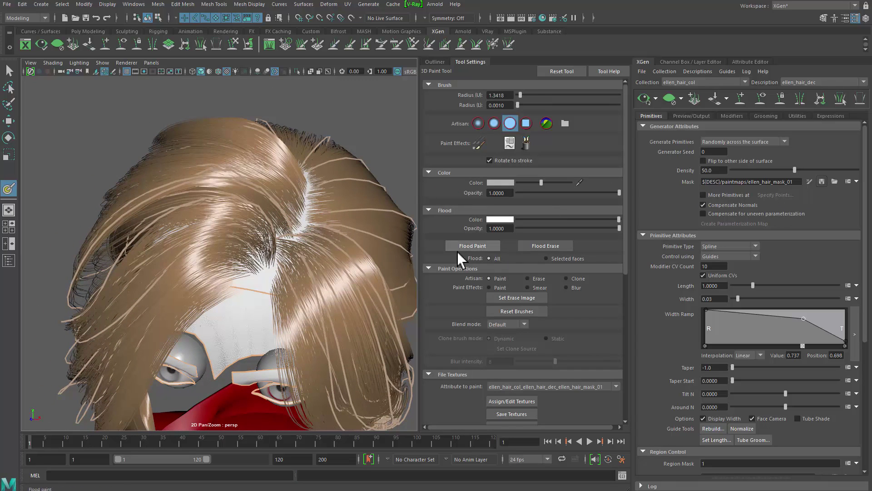
{"action": "left_click", "coordinate": [669, 102]}
{"action": "left_click_drag", "start_coordinate": [270, 262], "coordinate": [314, 254], "text": "alt"}
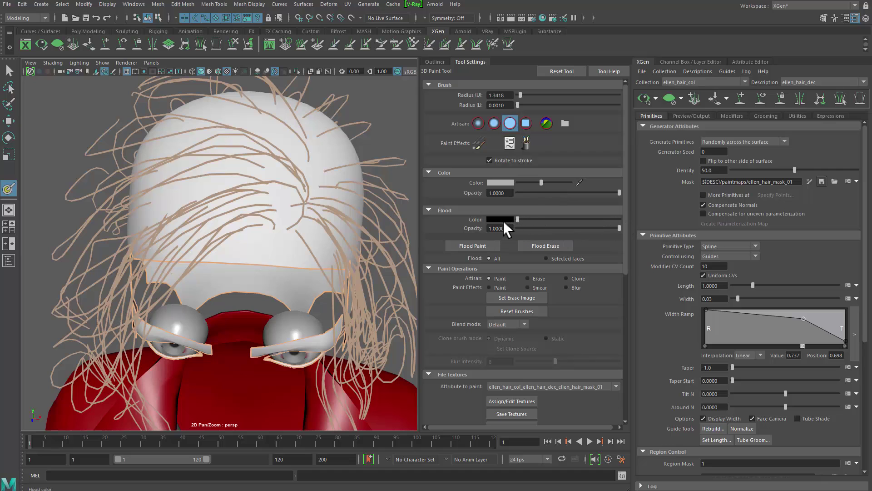
{"action": "left_click", "coordinate": [473, 246]}
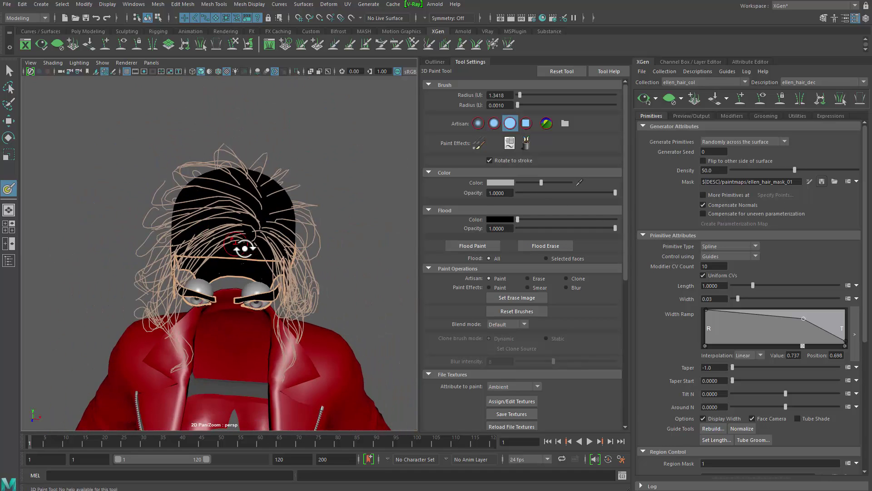
Save the black ellen_hair_mask_01 map and refresh the hair preview
{"action": "left_click_drag", "start_coordinate": [244, 248], "coordinate": [259, 232], "text": "alt"}
{"action": "right_click_drag", "start_coordinate": [259, 232], "coordinate": [420, 236], "text": "alt"}
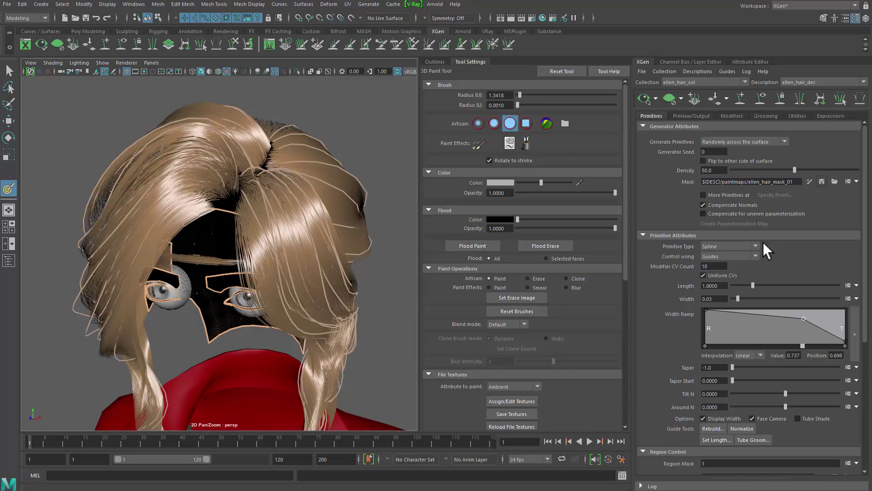
{"action": "left_click", "coordinate": [821, 182]}
{"action": "left_click_drag", "start_coordinate": [241, 230], "coordinate": [263, 258], "text": "alt"}
{"action": "left_click_drag", "start_coordinate": [298, 211], "coordinate": [291, 248], "text": "alt"}
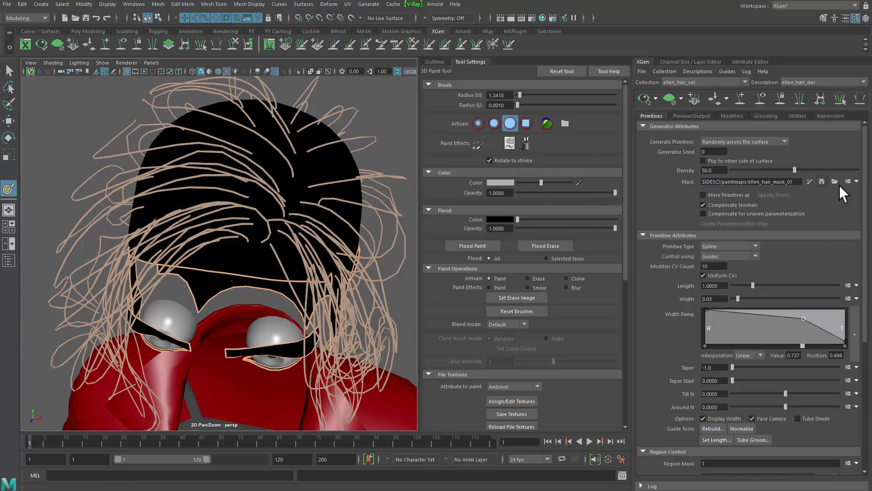
Set the paint colour to white and switch to the softer round Artisan brush
{"action": "mouse_move", "coordinate": [218, 207]}
{"action": "left_mouse_down", "text": "alt"}
{"action": "mouse_move", "coordinate": [249, 176]}
{"action": "mouse_move", "coordinate": [131, 203]}
{"action": "mouse_move", "coordinate": [384, 235]}
{"action": "mouse_move", "coordinate": [483, 228]}
{"action": "mouse_move", "coordinate": [200, 223]}
{"action": "left_mouse_up", "text": "alt"}
{"action": "mouse_move", "coordinate": [313, 205]}
{"action": "left_mouse_down", "text": "alt"}
{"action": "mouse_move", "coordinate": [321, 195]}
{"action": "mouse_move", "coordinate": [352, 195]}
{"action": "left_mouse_up", "text": "alt"}
{"action": "left_click_drag", "start_coordinate": [552, 183], "coordinate": [578, 184]}
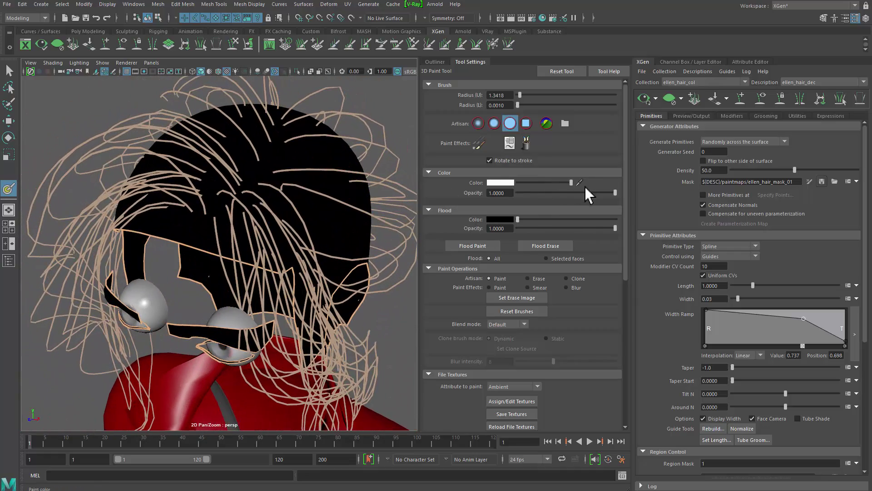
{"action": "left_click", "coordinate": [494, 123]}
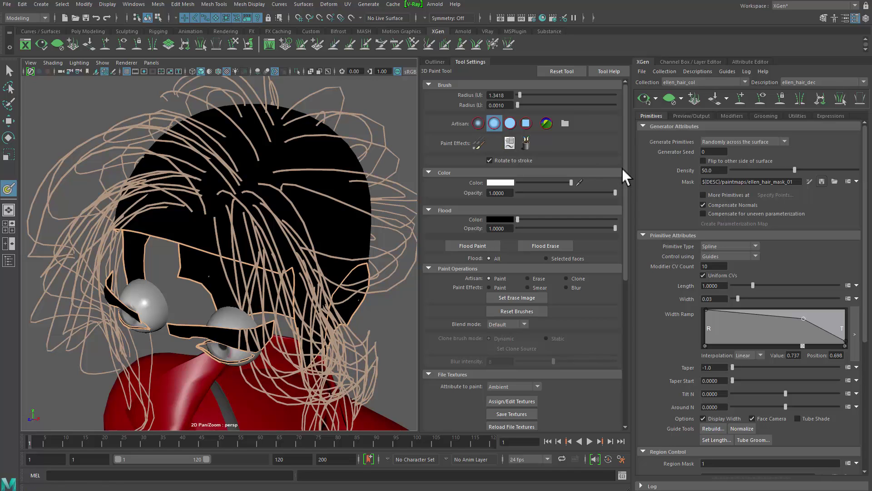
{"action": "left_click_drag", "start_coordinate": [627, 170], "coordinate": [627, 207]}
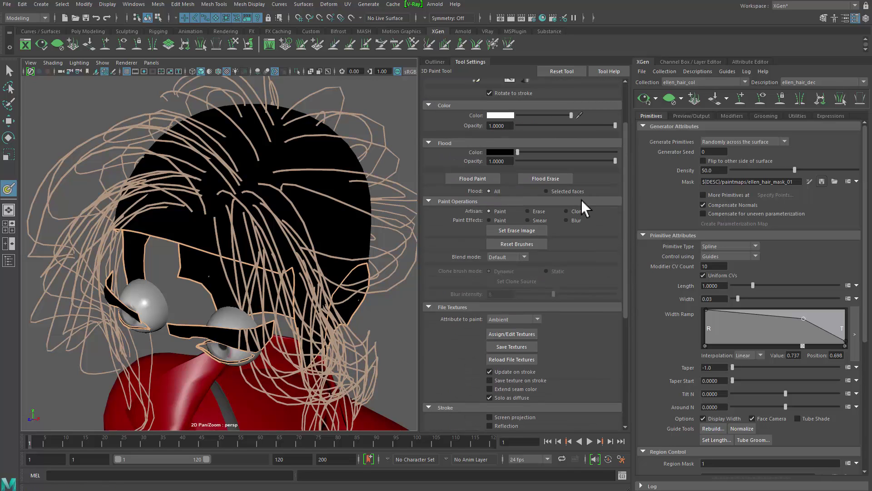
{"action": "scroll", "coordinate": [272, 228], "scroll_direction": "up", "scroll_amount": 5}
Paint a soft white band from the front of the parting across the scalp toward the character's right temple
{"action": "mouse_move", "coordinate": [241, 236]}
{"action": "left_mouse_down"}
{"action": "mouse_move", "coordinate": [247, 244]}
{"action": "mouse_move", "coordinate": [272, 233]}
{"action": "mouse_move", "coordinate": [219, 249]}
{"action": "mouse_move", "coordinate": [261, 250]}
{"action": "mouse_move", "coordinate": [296, 236]}
{"action": "mouse_move", "coordinate": [223, 210]}
{"action": "mouse_move", "coordinate": [317, 207]}
{"action": "mouse_move", "coordinate": [286, 250]}
{"action": "left_mouse_up"}
{"action": "left_click_drag", "start_coordinate": [283, 214], "coordinate": [340, 190], "text": "alt"}
{"action": "mouse_move", "coordinate": [318, 125]}
{"action": "left_mouse_down"}
{"action": "mouse_move", "coordinate": [313, 159]}
{"action": "mouse_move", "coordinate": [335, 193]}
{"action": "mouse_move", "coordinate": [380, 189]}
{"action": "mouse_move", "coordinate": [312, 208]}
{"action": "mouse_move", "coordinate": [293, 193]}
{"action": "mouse_move", "coordinate": [261, 211]}
{"action": "mouse_move", "coordinate": [333, 147]}
{"action": "mouse_move", "coordinate": [281, 160]}
{"action": "left_mouse_up"}
{"action": "mouse_move", "coordinate": [281, 160]}
{"action": "left_mouse_down"}
{"action": "mouse_move", "coordinate": [253, 167]}
{"action": "mouse_move", "coordinate": [295, 167]}
{"action": "mouse_move", "coordinate": [184, 210]}
{"action": "mouse_move", "coordinate": [194, 206]}
{"action": "left_mouse_up"}
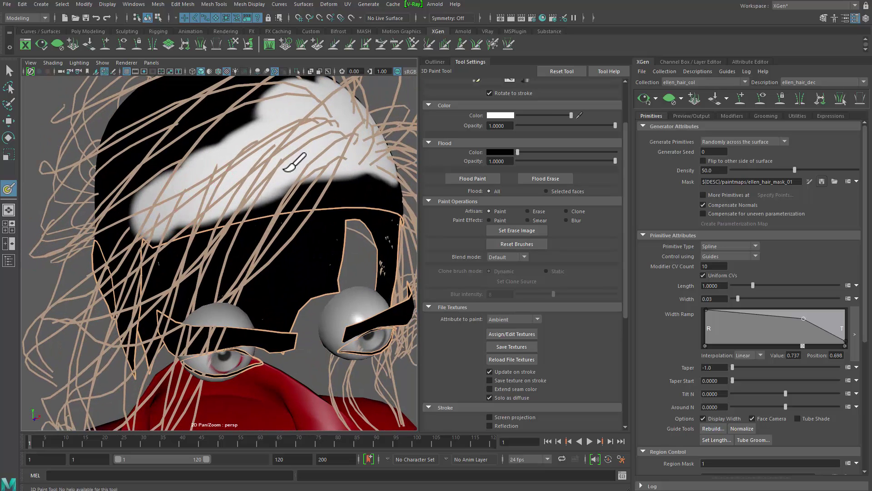
Extend the white paint down over the right temple and undo the last strokes
{"action": "mouse_move", "coordinate": [286, 169]}
{"action": "left_mouse_down", "text": "alt"}
{"action": "mouse_move", "coordinate": [259, 191]}
{"action": "mouse_move", "coordinate": [243, 189]}
{"action": "mouse_move", "coordinate": [218, 272]}
{"action": "mouse_move", "coordinate": [276, 271]}
{"action": "mouse_move", "coordinate": [253, 268]}
{"action": "left_mouse_up", "text": "alt"}
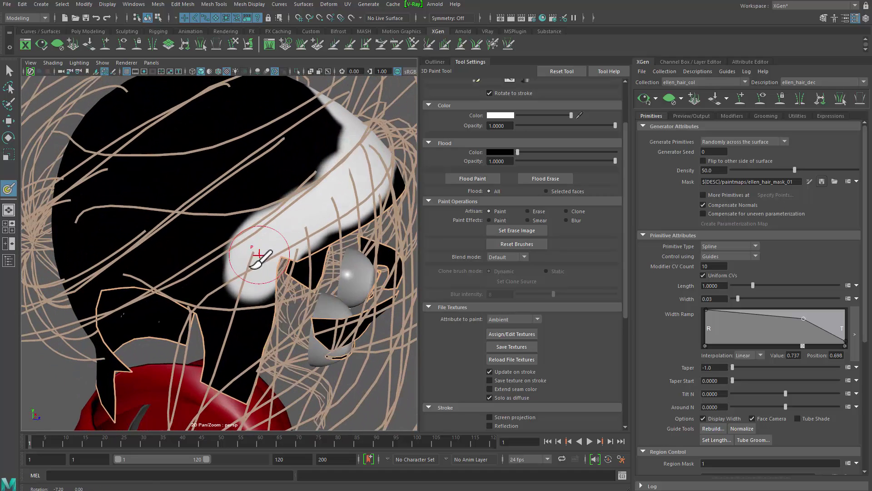
{"action": "middle_click_drag", "start_coordinate": [253, 269], "coordinate": [250, 237], "text": "alt"}
{"action": "mouse_move", "coordinate": [249, 237]}
{"action": "left_mouse_down"}
{"action": "mouse_move", "coordinate": [214, 274]}
{"action": "mouse_move", "coordinate": [230, 287]}
{"action": "mouse_move", "coordinate": [222, 291]}
{"action": "mouse_move", "coordinate": [219, 200]}
{"action": "mouse_move", "coordinate": [217, 219]}
{"action": "mouse_move", "coordinate": [246, 157]}
{"action": "left_mouse_up"}
{"action": "right_click_drag", "start_coordinate": [260, 224], "coordinate": [234, 228], "text": "alt"}
{"action": "mouse_move", "coordinate": [234, 227]}
{"action": "left_mouse_down", "text": "alt"}
{"action": "mouse_move", "coordinate": [232, 198]}
{"action": "mouse_move", "coordinate": [227, 247]}
{"action": "mouse_move", "coordinate": [278, 220]}
{"action": "mouse_move", "coordinate": [289, 158]}
{"action": "mouse_move", "coordinate": [323, 174]}
{"action": "left_mouse_up", "text": "alt"}
{"action": "mouse_move", "coordinate": [265, 199]}
{"action": "left_mouse_down", "text": "alt"}
{"action": "mouse_move", "coordinate": [297, 232]}
{"action": "mouse_move", "coordinate": [254, 252]}
{"action": "left_mouse_up", "text": "alt"}
{"action": "key", "text": "ctrl+z"}
{"action": "right_click_drag", "start_coordinate": [255, 252], "coordinate": [299, 253], "text": "alt"}
{"action": "key", "text": "ctrl+z"}
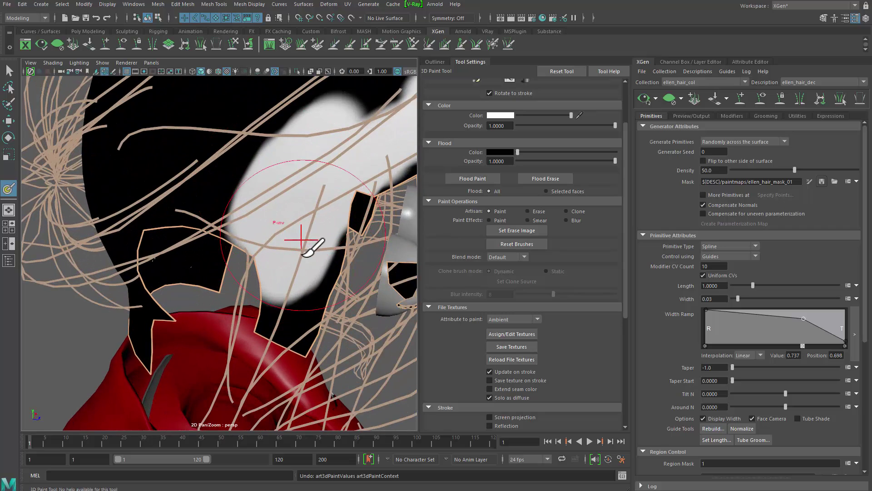
{"action": "key", "text": "ctrl+z"}
Resize the brush and paint white down the right sideburn and across the side of the head above the ear
{"action": "middle_click_drag", "start_coordinate": [298, 247], "coordinate": [282, 273], "text": "alt"}
{"action": "key", "text": "b"}
{"action": "mouse_move", "coordinate": [282, 268]}
{"action": "left_mouse_down"}
{"action": "mouse_move", "coordinate": [265, 267]}
{"action": "mouse_move", "coordinate": [291, 282]}
{"action": "mouse_move", "coordinate": [255, 261]}
{"action": "mouse_move", "coordinate": [234, 214]}
{"action": "mouse_move", "coordinate": [269, 195]}
{"action": "mouse_move", "coordinate": [177, 195]}
{"action": "mouse_move", "coordinate": [205, 224]}
{"action": "mouse_move", "coordinate": [236, 237]}
{"action": "mouse_move", "coordinate": [123, 227]}
{"action": "mouse_move", "coordinate": [209, 210]}
{"action": "mouse_move", "coordinate": [117, 259]}
{"action": "mouse_move", "coordinate": [120, 272]}
{"action": "left_mouse_up"}
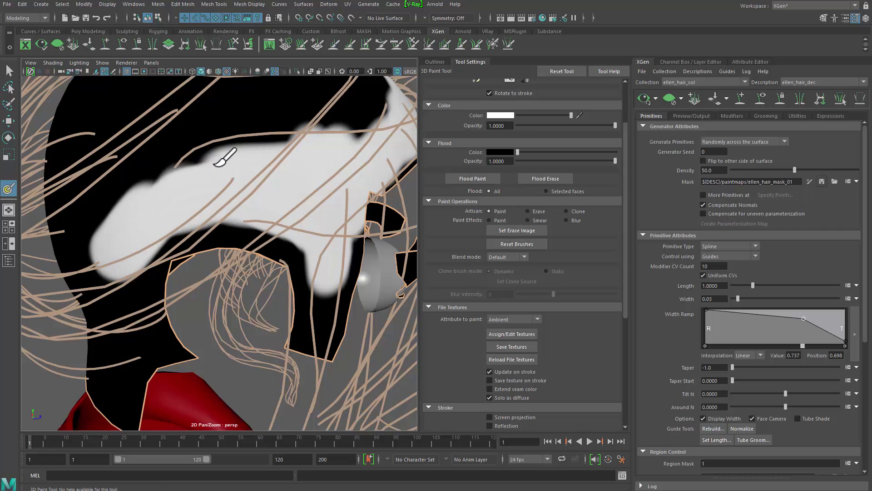
{"action": "mouse_move", "coordinate": [214, 166]}
{"action": "left_mouse_down"}
{"action": "mouse_move", "coordinate": [205, 176]}
{"action": "mouse_move", "coordinate": [317, 155]}
{"action": "left_mouse_up"}
Paint white down behind the right ear and across the nape
{"action": "mouse_move", "coordinate": [246, 219]}
{"action": "left_mouse_down", "text": "alt"}
{"action": "mouse_move", "coordinate": [235, 203]}
{"action": "mouse_move", "coordinate": [215, 256]}
{"action": "mouse_move", "coordinate": [228, 288]}
{"action": "mouse_move", "coordinate": [240, 229]}
{"action": "left_mouse_up", "text": "alt"}
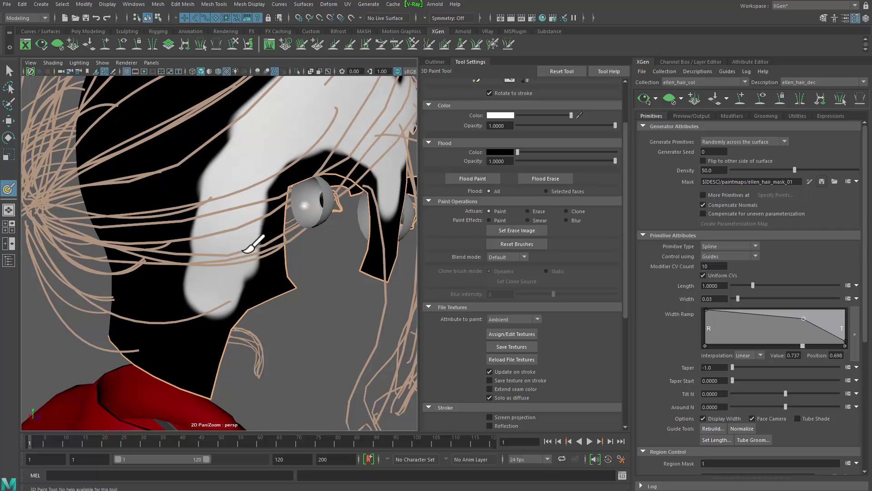
{"action": "left_click_drag", "start_coordinate": [189, 330], "coordinate": [139, 344]}
{"action": "mouse_move", "coordinate": [138, 344]}
{"action": "left_mouse_down", "text": "alt"}
{"action": "mouse_move", "coordinate": [214, 327]}
{"action": "mouse_move", "coordinate": [131, 354]}
{"action": "mouse_move", "coordinate": [200, 325]}
{"action": "mouse_move", "coordinate": [241, 351]}
{"action": "left_mouse_up", "text": "alt"}
{"action": "left_click_drag", "start_coordinate": [144, 345], "coordinate": [265, 246]}
{"action": "left_click_drag", "start_coordinate": [265, 247], "coordinate": [216, 239], "text": "alt"}
Fill the back of the head with white from the nape up toward the crown
{"action": "mouse_move", "coordinate": [256, 180]}
{"action": "left_mouse_down"}
{"action": "mouse_move", "coordinate": [268, 252]}
{"action": "mouse_move", "coordinate": [285, 150]}
{"action": "left_mouse_up"}
{"action": "mouse_move", "coordinate": [285, 150]}
{"action": "left_mouse_down", "text": "alt"}
{"action": "mouse_move", "coordinate": [288, 261]}
{"action": "mouse_move", "coordinate": [273, 282]}
{"action": "left_mouse_up", "text": "alt"}
{"action": "right_click_drag", "start_coordinate": [272, 282], "coordinate": [232, 219], "text": "alt"}
{"action": "mouse_move", "coordinate": [236, 210]}
{"action": "left_mouse_down"}
{"action": "mouse_move", "coordinate": [249, 273]}
{"action": "mouse_move", "coordinate": [290, 234]}
{"action": "left_mouse_up"}
{"action": "mouse_move", "coordinate": [291, 234]}
{"action": "left_mouse_down", "text": "alt"}
{"action": "mouse_move", "coordinate": [253, 218]}
{"action": "mouse_move", "coordinate": [243, 249]}
{"action": "left_mouse_up", "text": "alt"}
{"action": "left_click_drag", "start_coordinate": [272, 181], "coordinate": [258, 164]}
Paint white behind the character's left ear and join it to the white area on the nape
{"action": "left_click_drag", "start_coordinate": [212, 211], "coordinate": [292, 233], "text": "alt"}
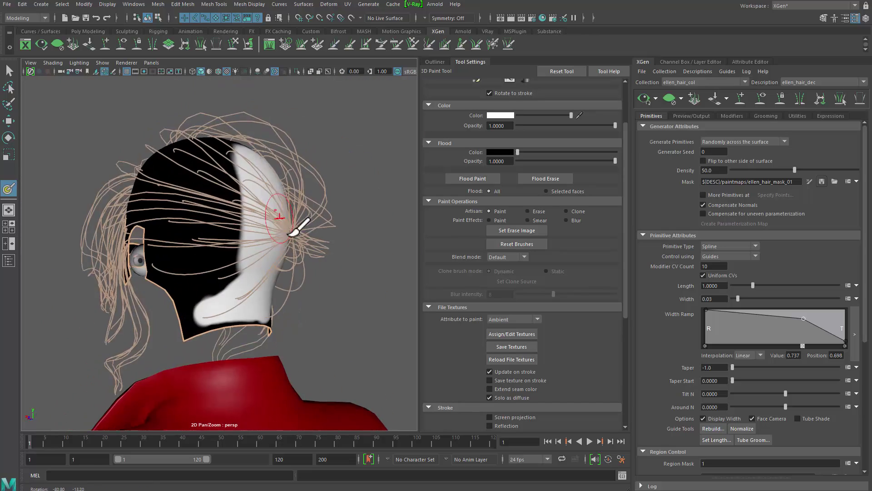
{"action": "right_click_drag", "start_coordinate": [292, 234], "coordinate": [302, 269], "text": "alt"}
{"action": "middle_click_drag", "start_coordinate": [193, 246], "coordinate": [208, 273], "text": "alt"}
{"action": "mouse_move", "coordinate": [181, 266]}
{"action": "left_mouse_down"}
{"action": "mouse_move", "coordinate": [170, 231]}
{"action": "mouse_move", "coordinate": [173, 274]}
{"action": "mouse_move", "coordinate": [234, 372]}
{"action": "mouse_move", "coordinate": [198, 320]}
{"action": "left_mouse_up"}
{"action": "mouse_move", "coordinate": [228, 381]}
{"action": "left_mouse_down"}
{"action": "mouse_move", "coordinate": [271, 325]}
{"action": "mouse_move", "coordinate": [307, 210]}
{"action": "mouse_move", "coordinate": [216, 265]}
{"action": "mouse_move", "coordinate": [210, 284]}
{"action": "left_mouse_up"}
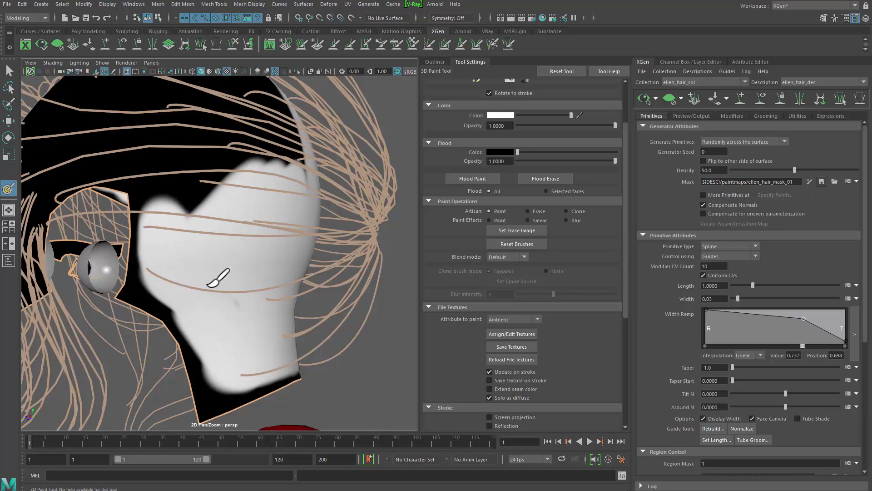
Extend the white paint across the back of the head behind the left ear, upward toward the crown
{"action": "middle_click_drag", "start_coordinate": [218, 297], "coordinate": [227, 292], "text": "alt"}
{"action": "mouse_move", "coordinate": [228, 292]}
{"action": "left_mouse_down", "text": "alt"}
{"action": "mouse_move", "coordinate": [252, 320]}
{"action": "mouse_move", "coordinate": [247, 303]}
{"action": "mouse_move", "coordinate": [294, 217]}
{"action": "mouse_move", "coordinate": [251, 243]}
{"action": "left_mouse_up", "text": "alt"}
{"action": "mouse_move", "coordinate": [247, 241]}
{"action": "left_mouse_down"}
{"action": "mouse_move", "coordinate": [259, 201]}
{"action": "mouse_move", "coordinate": [323, 187]}
{"action": "left_mouse_up"}
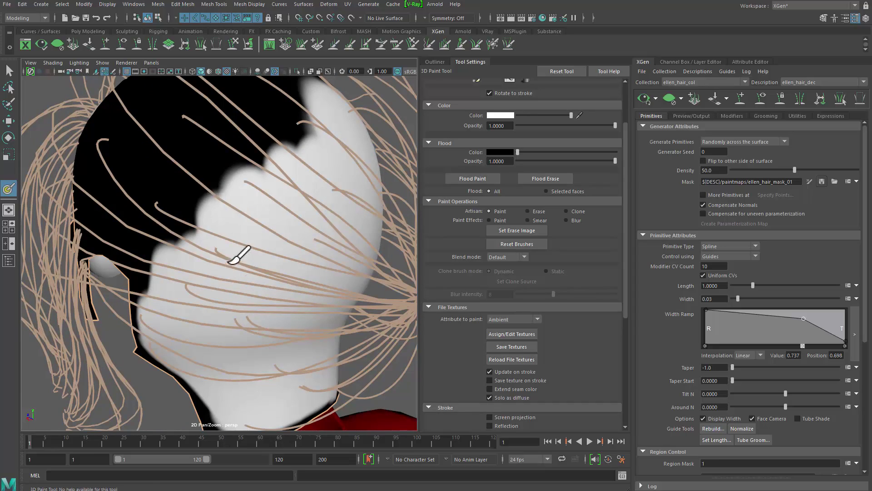
Paint white over the side of the head above the character's left ear, working forward toward the temple
{"action": "mouse_move", "coordinate": [237, 253]}
{"action": "left_mouse_down", "text": "alt"}
{"action": "mouse_move", "coordinate": [332, 227]}
{"action": "mouse_move", "coordinate": [259, 247]}
{"action": "mouse_move", "coordinate": [303, 266]}
{"action": "left_mouse_up", "text": "alt"}
{"action": "right_click_drag", "start_coordinate": [303, 265], "coordinate": [328, 264], "text": "alt"}
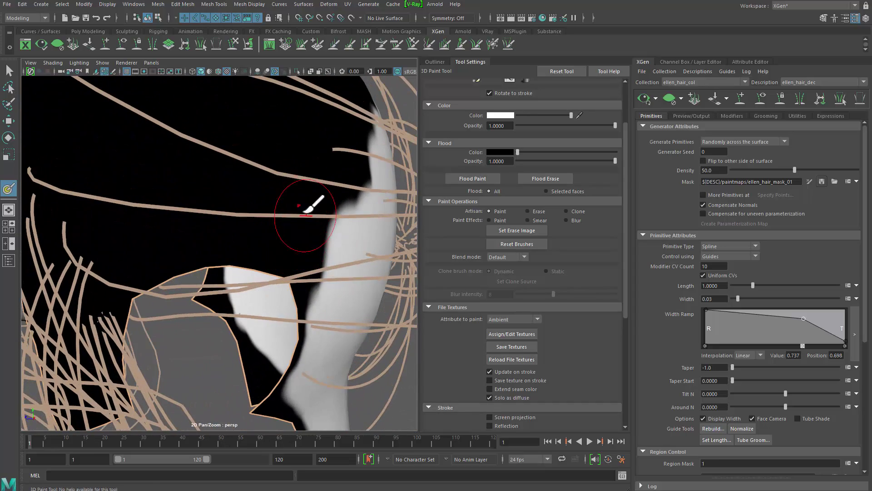
{"action": "left_click_drag", "start_coordinate": [305, 223], "coordinate": [337, 167]}
{"action": "middle_click_drag", "start_coordinate": [348, 211], "coordinate": [360, 228], "text": "alt"}
{"action": "right_click_drag", "start_coordinate": [354, 226], "coordinate": [300, 213], "text": "alt"}
{"action": "left_click_drag", "start_coordinate": [302, 216], "coordinate": [276, 222], "text": "alt"}
{"action": "mouse_move", "coordinate": [266, 207]}
{"action": "left_mouse_down"}
{"action": "mouse_move", "coordinate": [210, 166]}
{"action": "mouse_move", "coordinate": [231, 211]}
{"action": "left_mouse_up"}
{"action": "mouse_move", "coordinate": [214, 210]}
{"action": "left_mouse_down"}
{"action": "mouse_move", "coordinate": [198, 196]}
{"action": "mouse_move", "coordinate": [176, 196]}
{"action": "mouse_move", "coordinate": [214, 224]}
{"action": "mouse_move", "coordinate": [255, 228]}
{"action": "mouse_move", "coordinate": [189, 214]}
{"action": "left_mouse_up"}
Paint white from the left temple down the sideburn and back over the area above the ear
{"action": "right_click_drag", "start_coordinate": [189, 214], "coordinate": [230, 202], "text": "alt"}
{"action": "mouse_move", "coordinate": [102, 171]}
{"action": "left_mouse_down"}
{"action": "mouse_move", "coordinate": [117, 200]}
{"action": "mouse_move", "coordinate": [148, 212]}
{"action": "mouse_move", "coordinate": [181, 206]}
{"action": "mouse_move", "coordinate": [231, 231]}
{"action": "mouse_move", "coordinate": [268, 222]}
{"action": "mouse_move", "coordinate": [234, 229]}
{"action": "mouse_move", "coordinate": [195, 211]}
{"action": "mouse_move", "coordinate": [219, 250]}
{"action": "mouse_move", "coordinate": [215, 270]}
{"action": "left_mouse_up"}
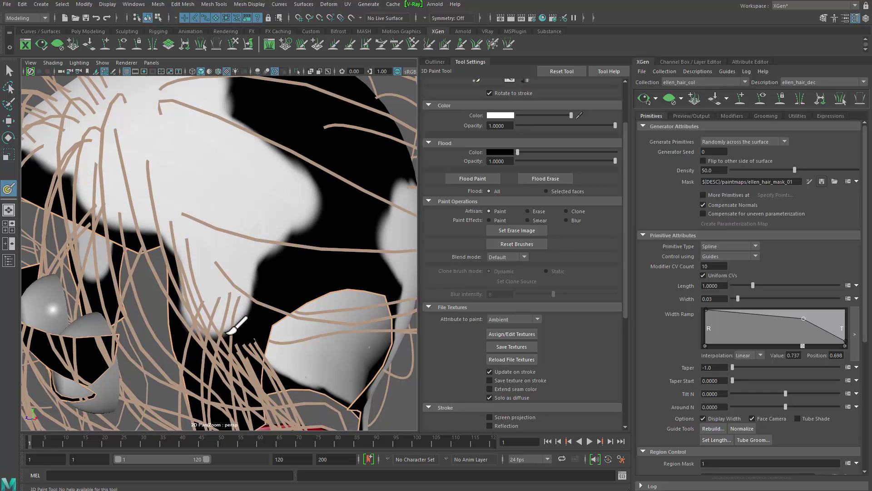
{"action": "mouse_move", "coordinate": [226, 333]}
{"action": "left_mouse_down"}
{"action": "mouse_move", "coordinate": [238, 283]}
{"action": "mouse_move", "coordinate": [231, 273]}
{"action": "mouse_move", "coordinate": [205, 260]}
{"action": "mouse_move", "coordinate": [194, 290]}
{"action": "left_mouse_up"}
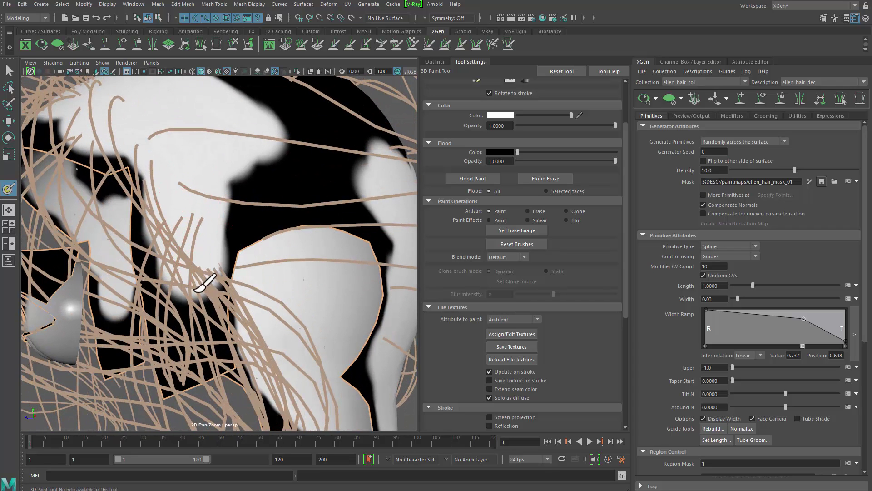
{"action": "mouse_move", "coordinate": [198, 215]}
{"action": "left_mouse_down"}
{"action": "mouse_move", "coordinate": [234, 213]}
{"action": "mouse_move", "coordinate": [343, 149]}
{"action": "mouse_move", "coordinate": [351, 170]}
{"action": "mouse_move", "coordinate": [311, 190]}
{"action": "left_mouse_up"}
Fill the remaining black areas on the side and crown of the head with white
{"action": "mouse_move", "coordinate": [390, 200]}
{"action": "left_mouse_down", "text": "alt"}
{"action": "mouse_move", "coordinate": [331, 203]}
{"action": "mouse_move", "coordinate": [272, 234]}
{"action": "left_mouse_up", "text": "alt"}
{"action": "right_click_drag", "start_coordinate": [306, 183], "coordinate": [227, 222], "text": "alt"}
{"action": "left_click_drag", "start_coordinate": [185, 187], "coordinate": [207, 247]}
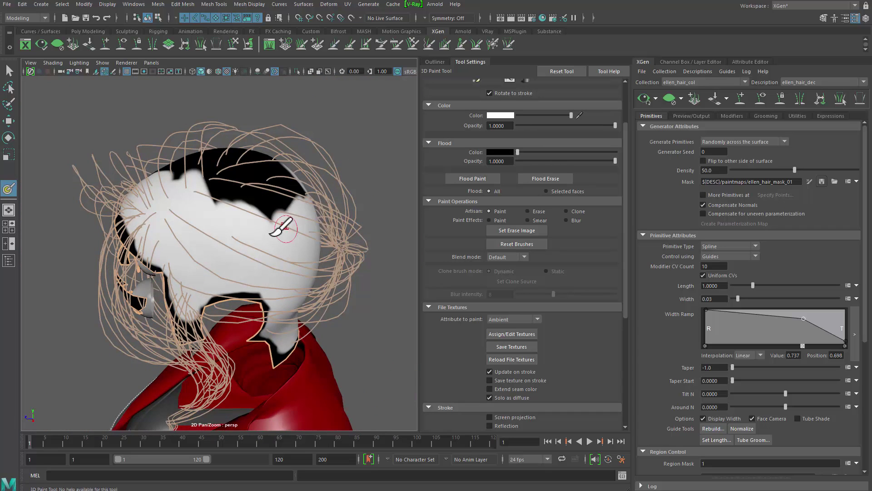
{"action": "left_click_drag", "start_coordinate": [287, 229], "coordinate": [251, 204], "text": "alt"}
{"action": "mouse_move", "coordinate": [187, 285]}
{"action": "left_mouse_down"}
{"action": "mouse_move", "coordinate": [283, 219]}
{"action": "mouse_move", "coordinate": [241, 314]}
{"action": "mouse_move", "coordinate": [300, 289]}
{"action": "mouse_move", "coordinate": [313, 272]}
{"action": "mouse_move", "coordinate": [270, 250]}
{"action": "left_mouse_up"}
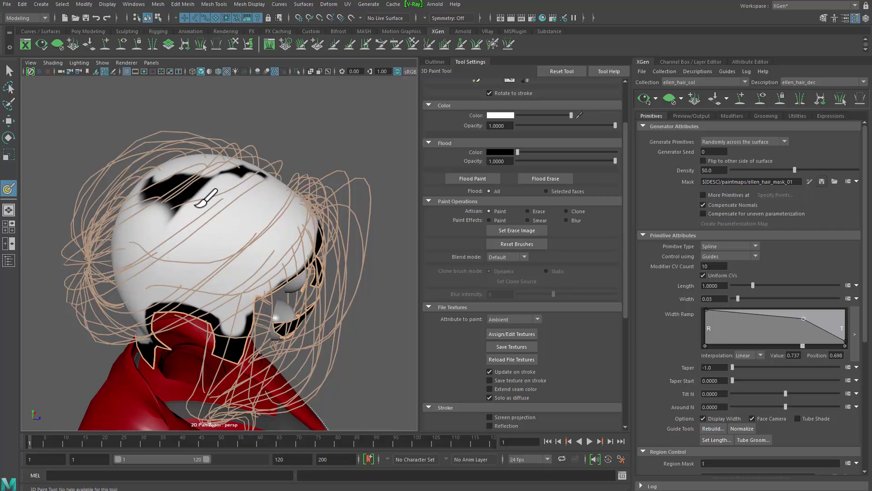
{"action": "left_click_drag", "start_coordinate": [152, 172], "coordinate": [195, 235], "text": "alt"}
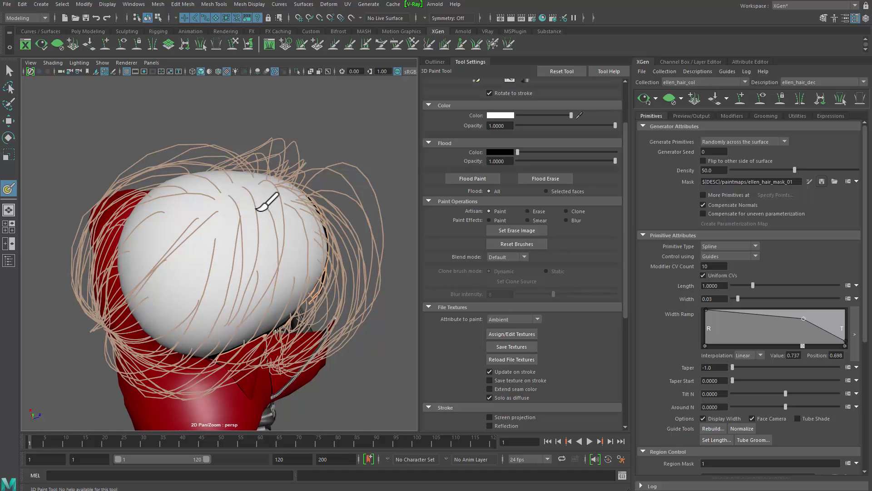
Check the painted scalp around to the front hairline and save the ellen_hair_mask_01 density mask
{"action": "mouse_move", "coordinate": [267, 203]}
{"action": "left_mouse_down", "text": "alt"}
{"action": "mouse_move", "coordinate": [211, 230]}
{"action": "mouse_move", "coordinate": [271, 247]}
{"action": "mouse_move", "coordinate": [141, 207]}
{"action": "left_mouse_up", "text": "alt"}
{"action": "right_click_drag", "start_coordinate": [191, 213], "coordinate": [263, 219], "text": "alt"}
{"action": "mouse_move", "coordinate": [251, 204]}
{"action": "left_mouse_down", "text": "alt"}
{"action": "mouse_move", "coordinate": [195, 194]}
{"action": "mouse_move", "coordinate": [292, 244]}
{"action": "mouse_move", "coordinate": [339, 224]}
{"action": "left_mouse_up", "text": "alt"}
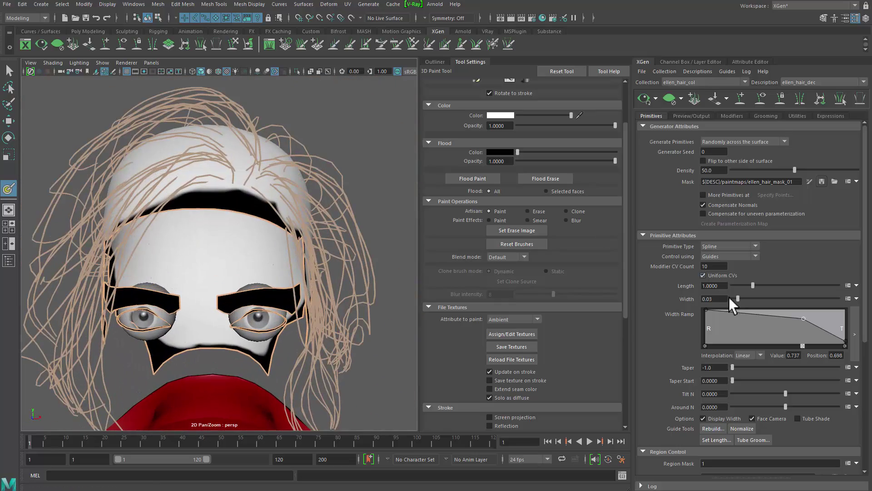
{"action": "left_click", "coordinate": [825, 184]}
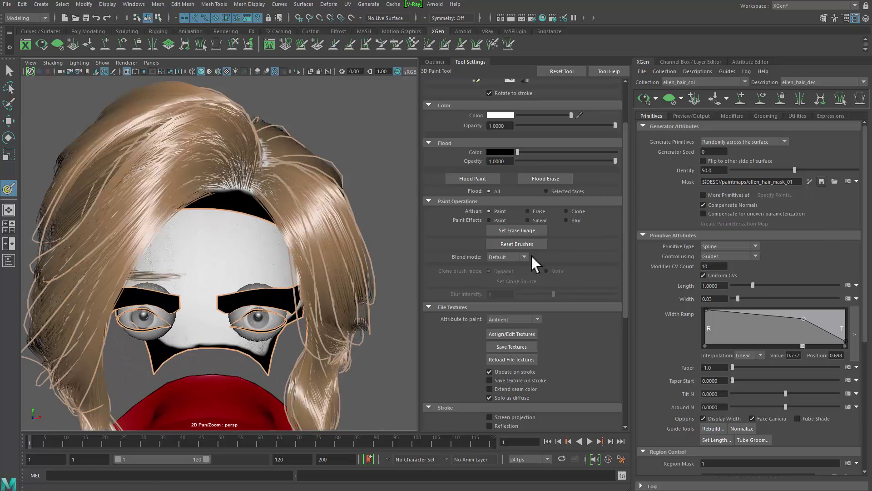
Leave the paint tool and examine the masked hair from the front, sides, back and above
{"action": "right_click_drag", "start_coordinate": [345, 259], "coordinate": [327, 259], "text": "alt"}
{"action": "mouse_move", "coordinate": [218, 274]}
{"action": "left_mouse_down", "text": "alt"}
{"action": "mouse_move", "coordinate": [214, 203]}
{"action": "mouse_move", "coordinate": [201, 236]}
{"action": "mouse_move", "coordinate": [331, 263]}
{"action": "mouse_move", "coordinate": [202, 247]}
{"action": "mouse_move", "coordinate": [341, 236]}
{"action": "mouse_move", "coordinate": [243, 273]}
{"action": "mouse_move", "coordinate": [516, 255]}
{"action": "mouse_move", "coordinate": [321, 288]}
{"action": "mouse_move", "coordinate": [314, 275]}
{"action": "mouse_move", "coordinate": [372, 272]}
{"action": "mouse_move", "coordinate": [380, 328]}
{"action": "mouse_move", "coordinate": [370, 316]}
{"action": "mouse_move", "coordinate": [380, 301]}
{"action": "mouse_move", "coordinate": [466, 283]}
{"action": "mouse_move", "coordinate": [465, 268]}
{"action": "mouse_move", "coordinate": [365, 251]}
{"action": "mouse_move", "coordinate": [325, 263]}
{"action": "mouse_move", "coordinate": [339, 275]}
{"action": "left_mouse_up", "text": "alt"}
{"action": "key", "text": "q"}
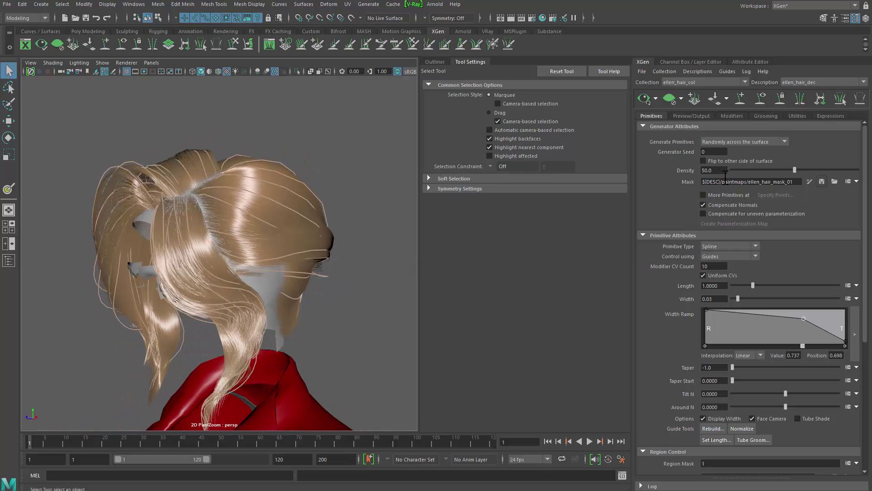
{"action": "left_click_drag", "start_coordinate": [268, 277], "coordinate": [327, 276], "text": "alt"}
{"action": "left_click_drag", "start_coordinate": [358, 275], "coordinate": [303, 286], "text": "alt"}
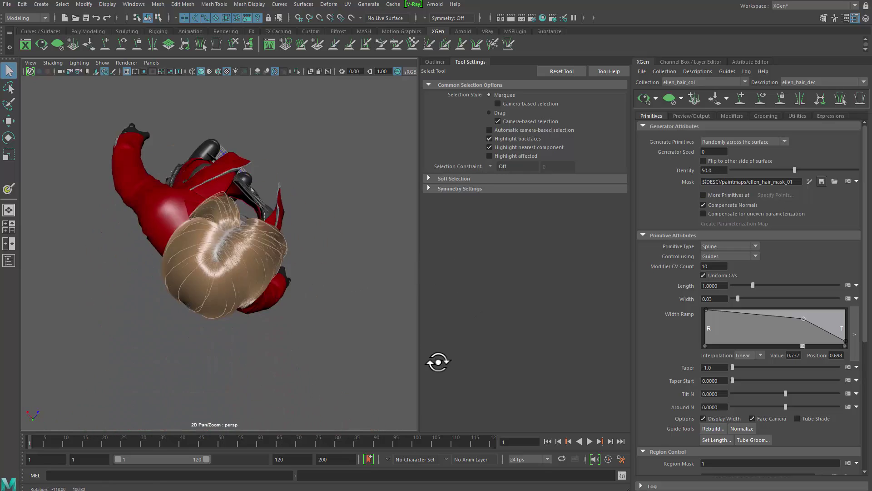
{"action": "left_click_drag", "start_coordinate": [438, 362], "coordinate": [249, 306], "text": "alt"}
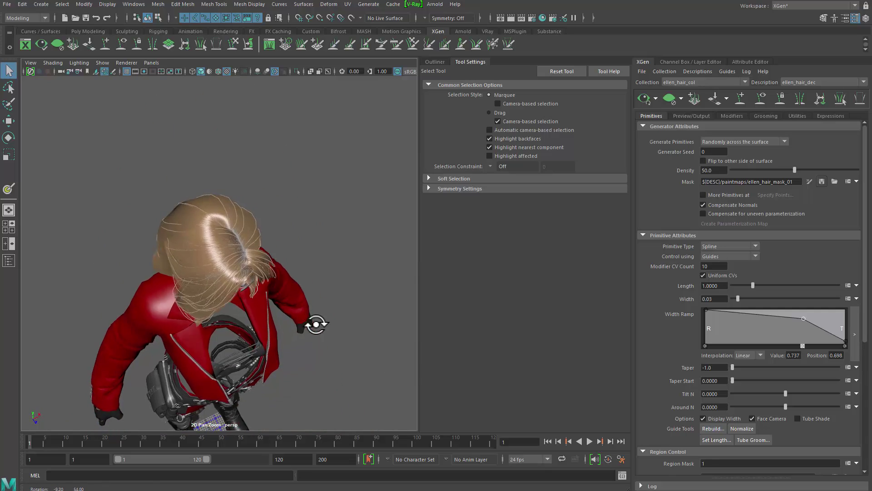
{"action": "left_click_drag", "start_coordinate": [183, 292], "coordinate": [263, 269], "text": "alt"}
{"action": "left_click_drag", "start_coordinate": [192, 317], "coordinate": [263, 318], "text": "alt"}
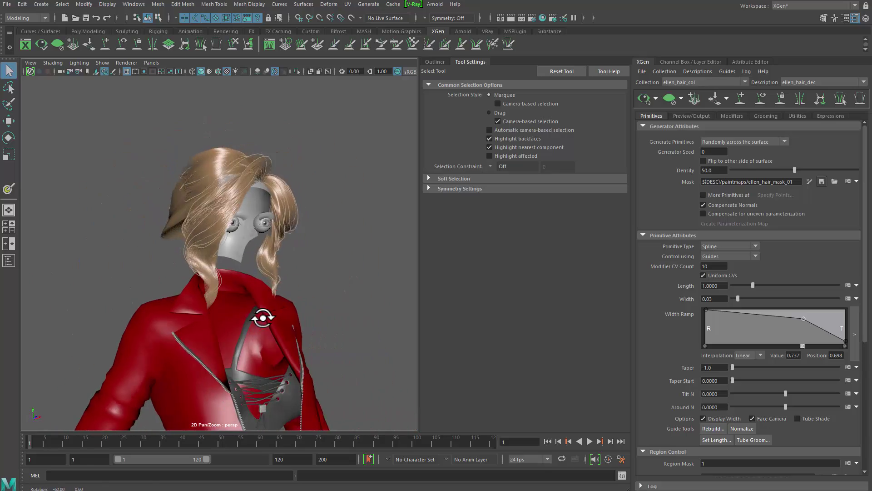
{"action": "left_click_drag", "start_coordinate": [336, 200], "coordinate": [249, 226], "text": "alt"}
{"action": "scroll", "coordinate": [249, 226], "scroll_direction": "down", "scroll_amount": 3}
{"action": "middle_click_drag", "start_coordinate": [249, 300], "coordinate": [242, 271], "text": "alt"}
{"action": "left_click_drag", "start_coordinate": [242, 271], "coordinate": [319, 268], "text": "alt"}
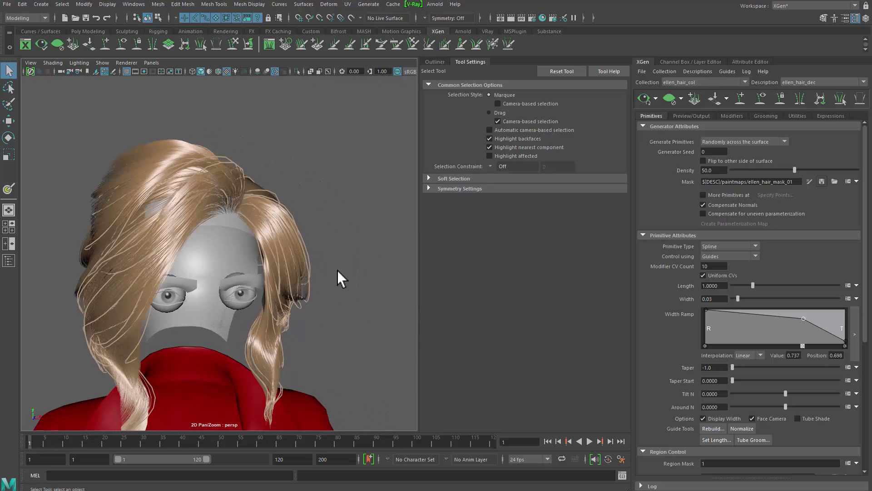